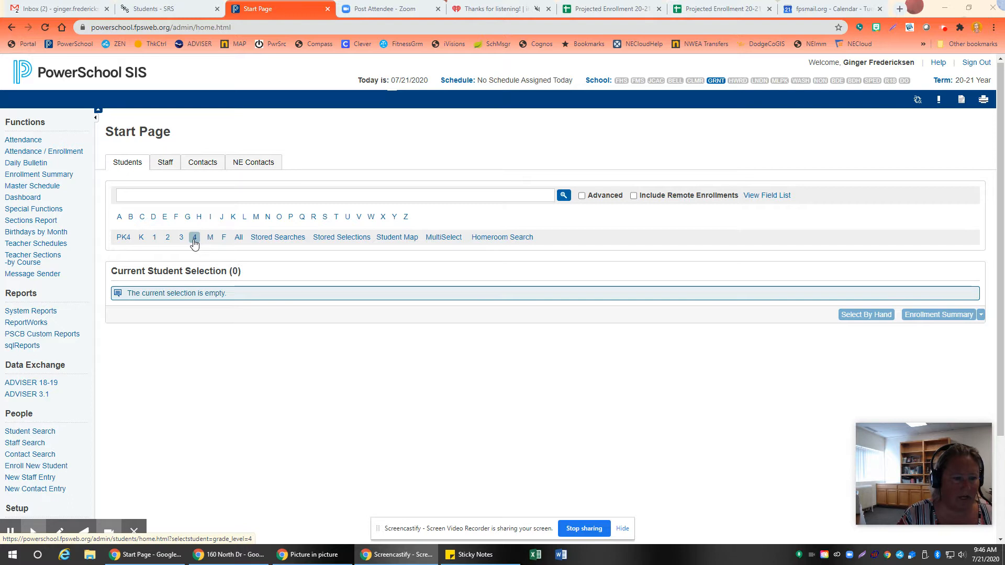
Step: List all grade 4 students as the current student selection and review the list
{"action": "left_click", "coordinate": [194, 238]}
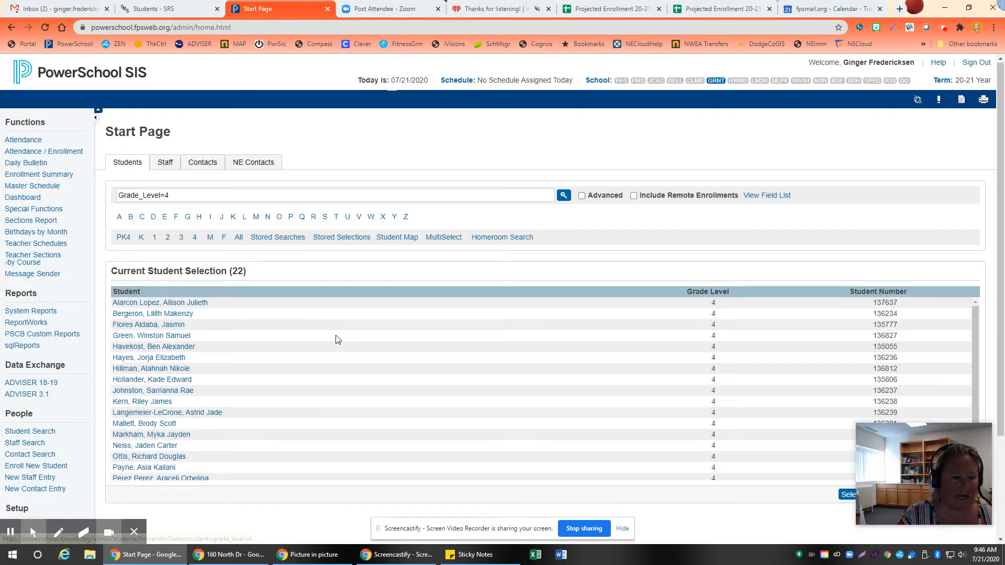
{"action": "mouse_move", "coordinate": [951, 453]}
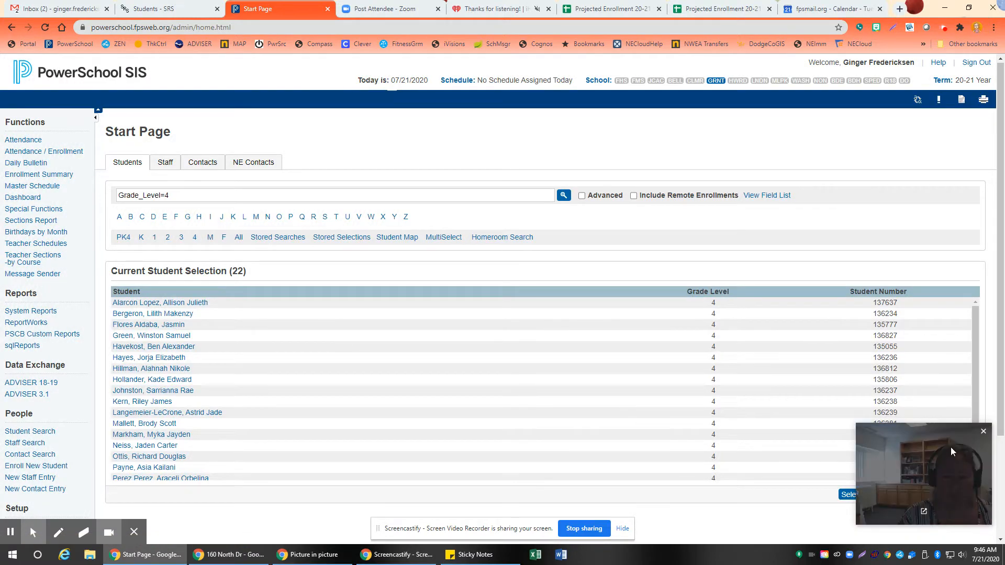
{"action": "left_click_drag", "start_coordinate": [924, 441], "coordinate": [924, 85]}
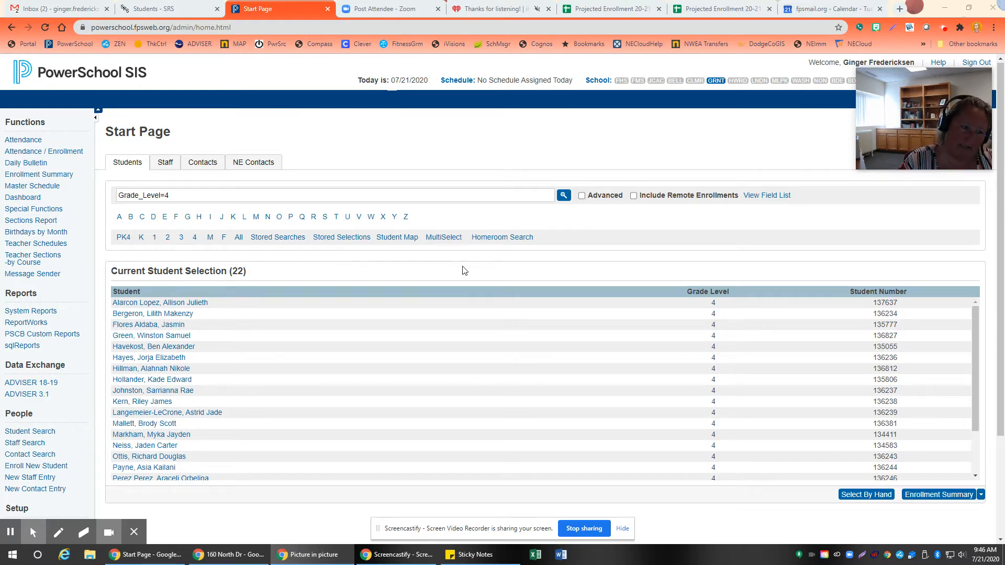
{"action": "scroll", "coordinate": [896, 461], "scroll_direction": "down", "scroll_amount": 2}
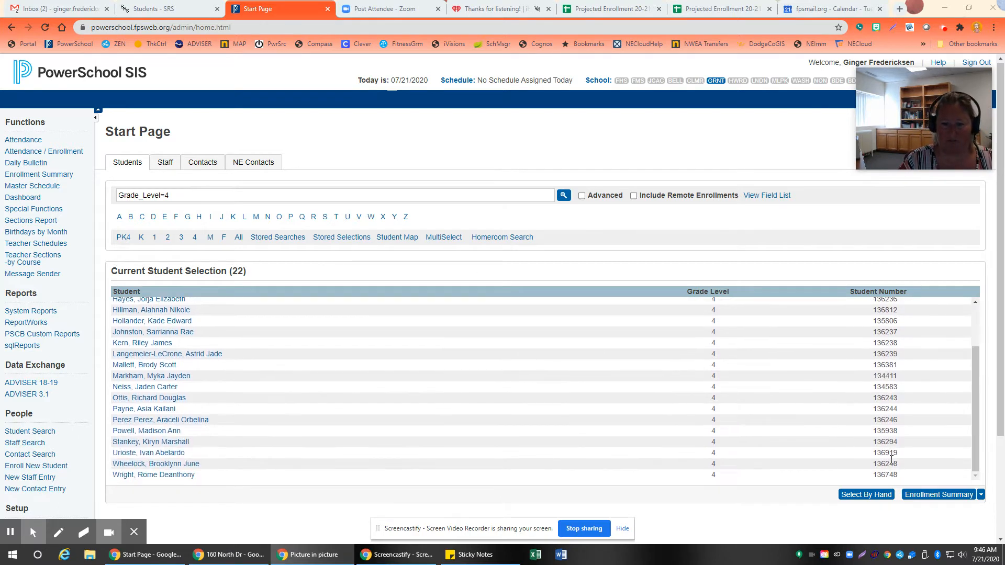
Step: Start choosing students by hand and uncheck every student in the grade 4 selection
{"action": "left_click", "coordinate": [866, 495]}
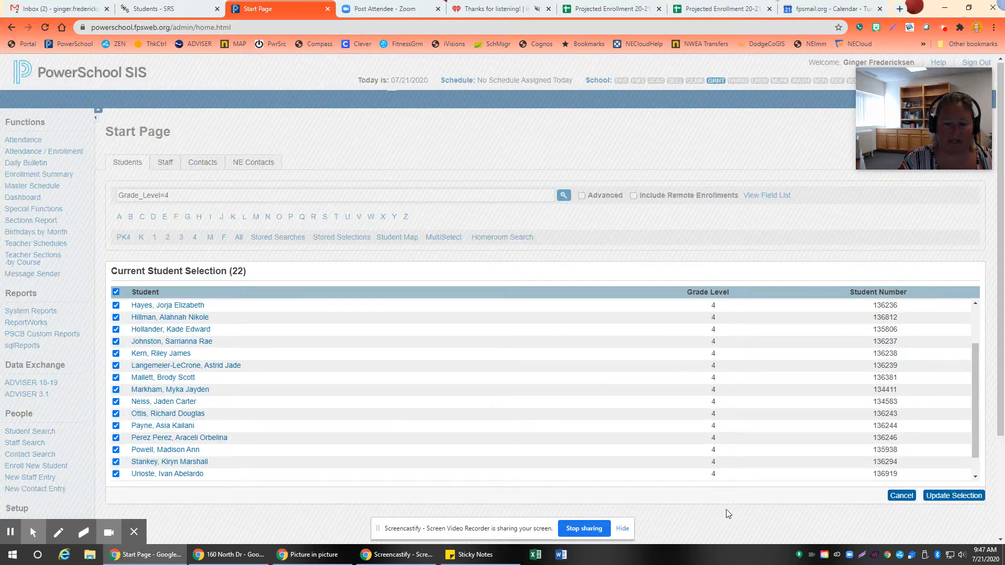
{"action": "left_click", "coordinate": [116, 292]}
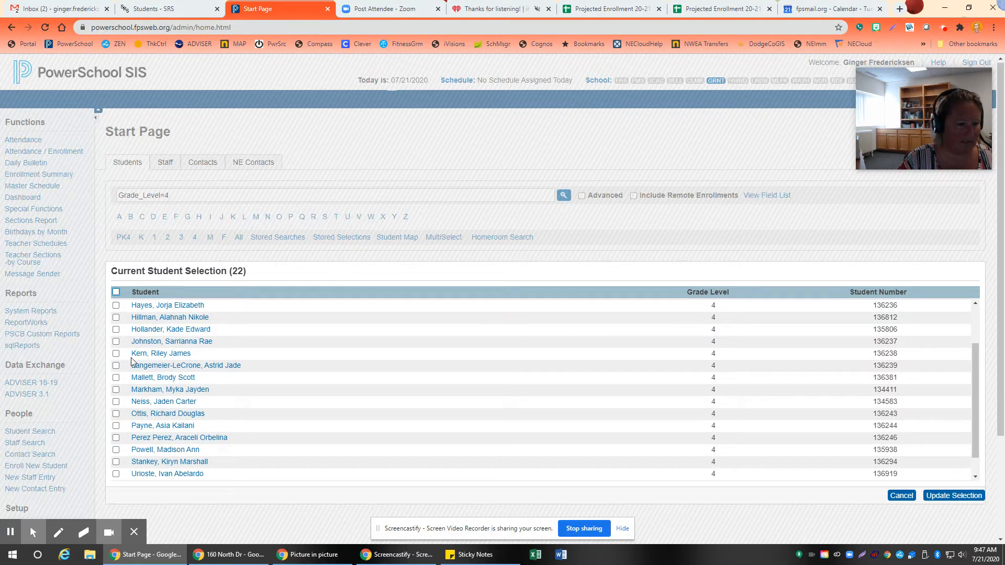
{"action": "scroll", "coordinate": [131, 361], "scroll_direction": "up", "scroll_amount": 2}
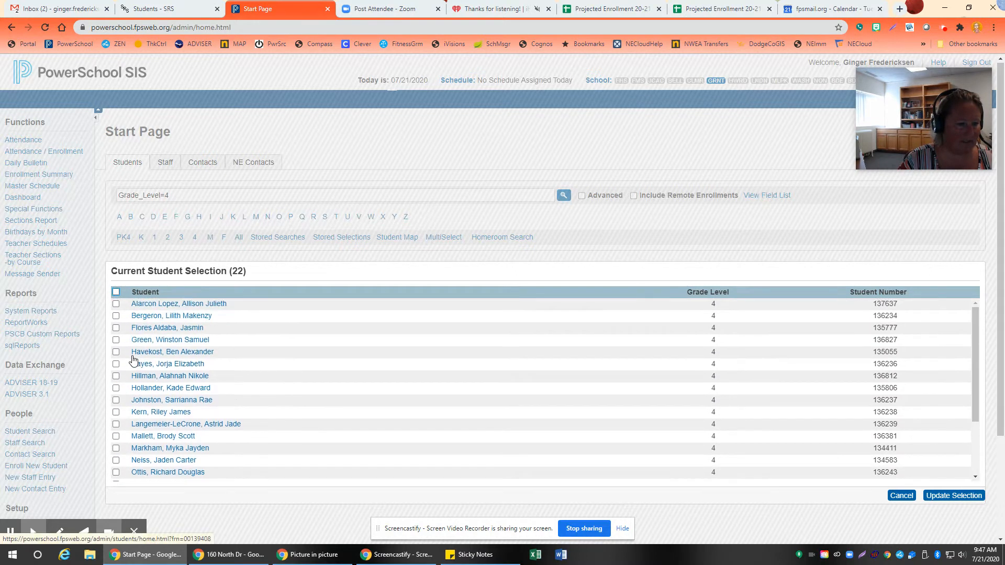
Step: Check the first nine students in the list and update the current selection to only those students
{"action": "left_click", "coordinate": [116, 305]}
{"action": "left_click", "coordinate": [115, 341]}
{"action": "left_click", "coordinate": [116, 364]}
{"action": "left_click", "coordinate": [115, 377]}
{"action": "left_click", "coordinate": [116, 389]}
{"action": "left_click", "coordinate": [116, 400]}
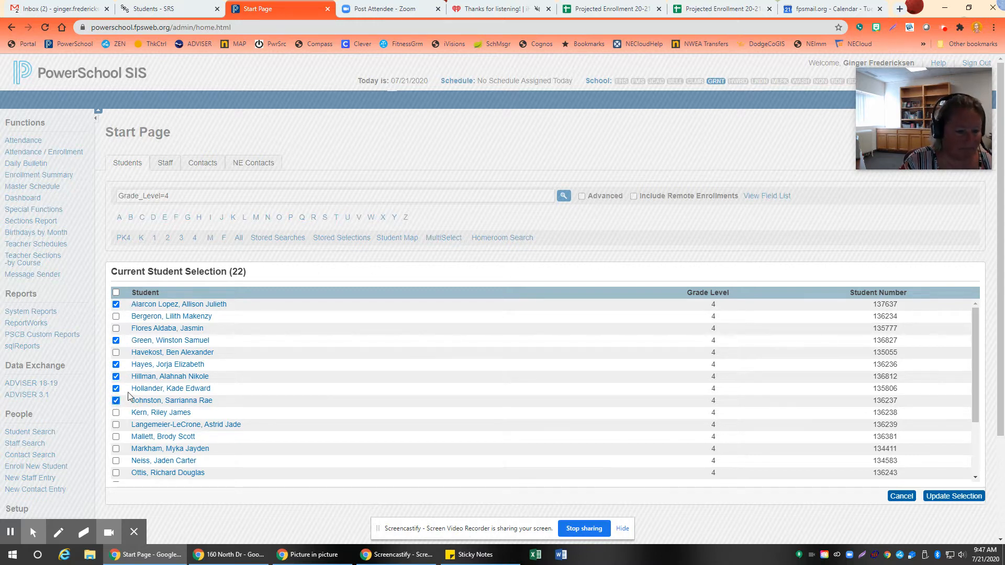
{"action": "left_click", "coordinate": [116, 317]}
{"action": "left_click", "coordinate": [116, 329]}
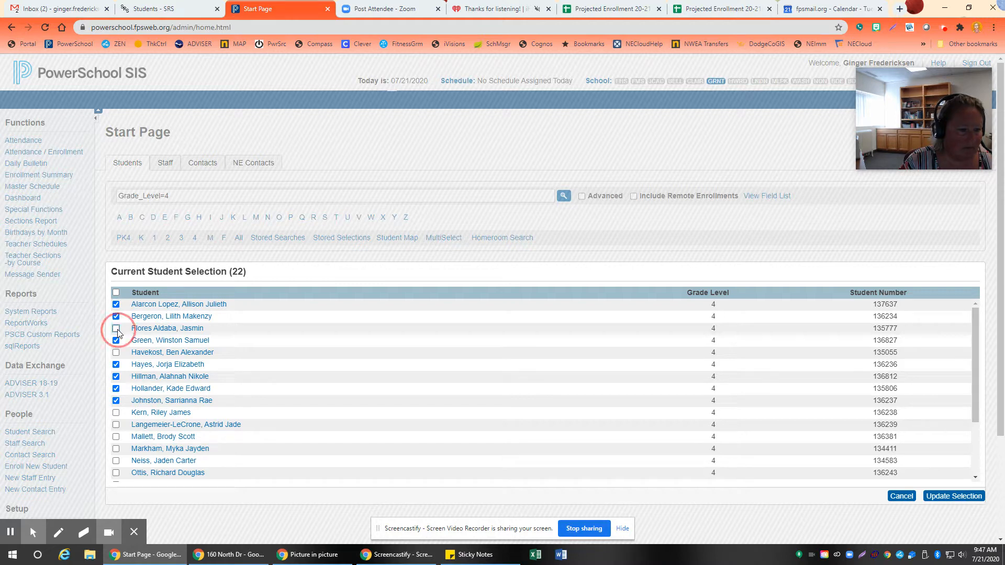
{"action": "left_click", "coordinate": [115, 353]}
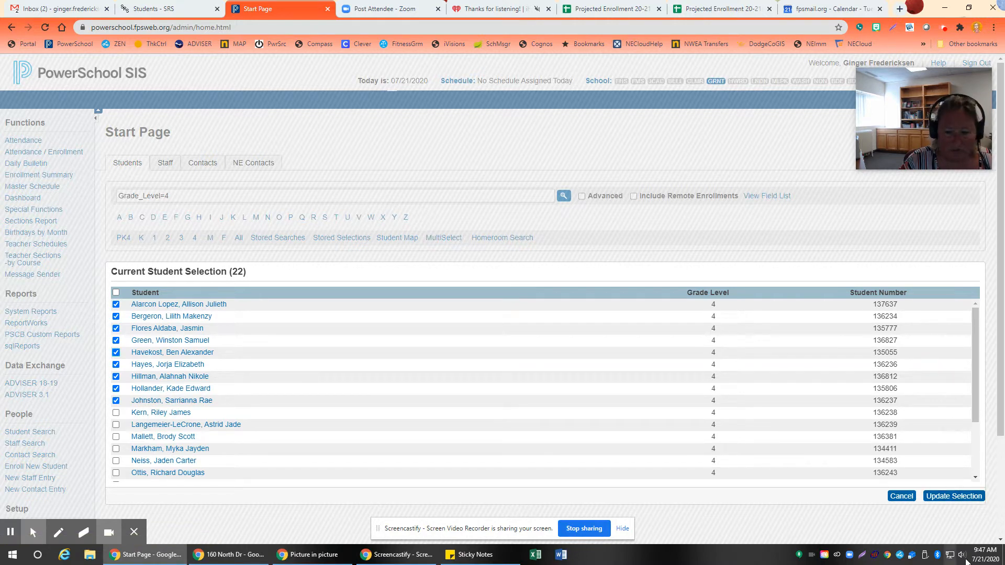
{"action": "left_click", "coordinate": [946, 497]}
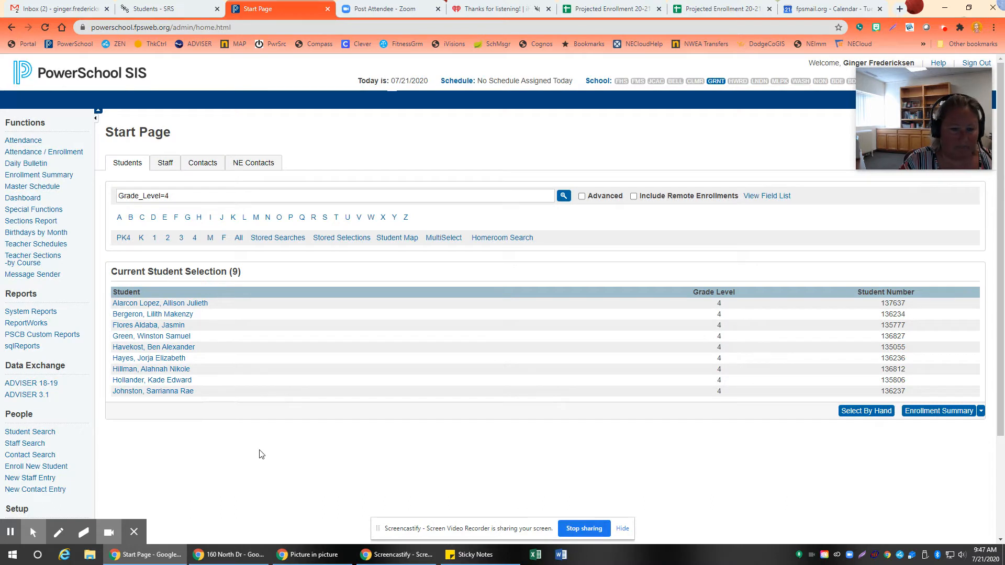
Step: Open Mass Enroll for the selected students and search for the sections of the fourth-grade homeroom teacher
{"action": "left_click", "coordinate": [980, 411]}
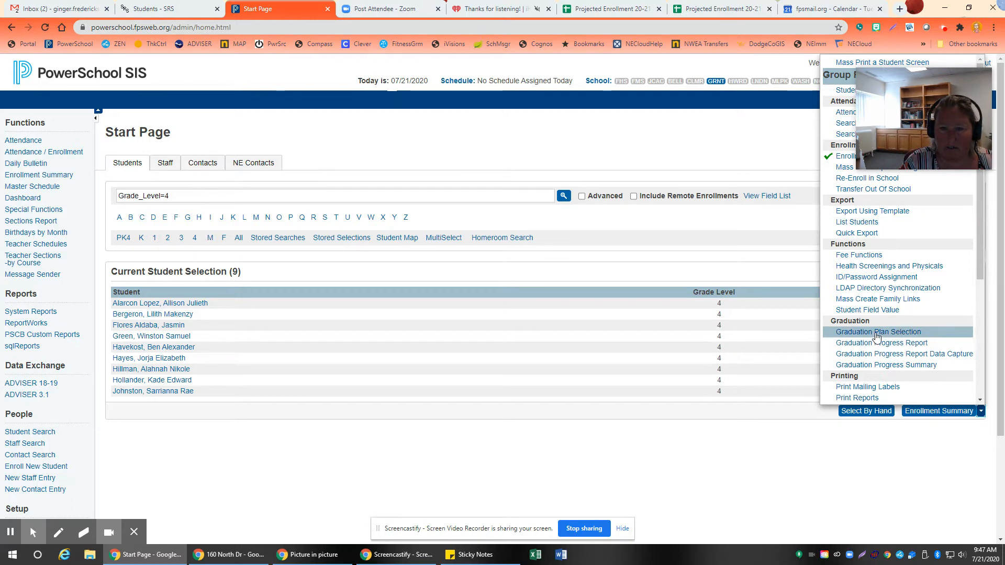
{"action": "scroll", "coordinate": [877, 336], "scroll_direction": "down", "scroll_amount": 3}
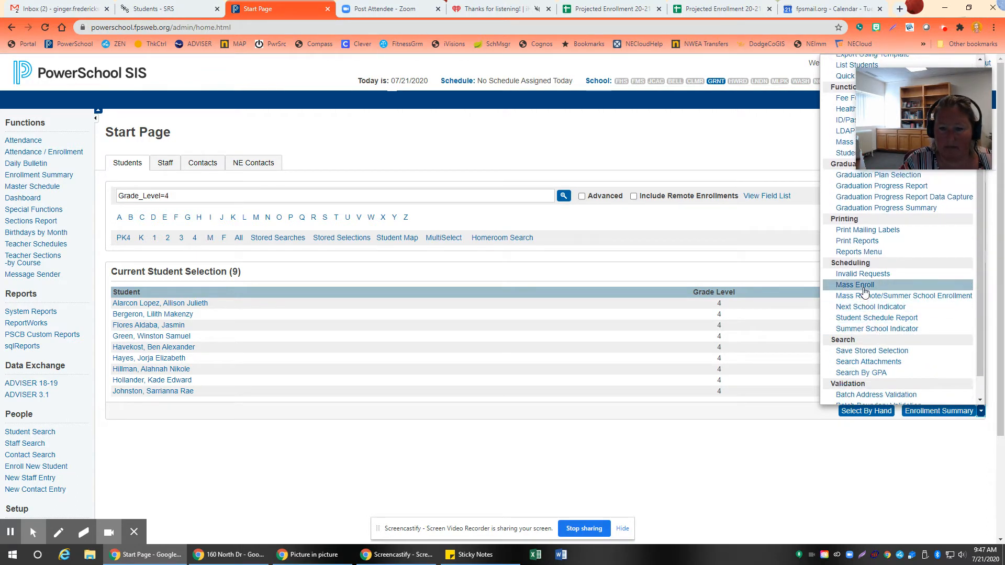
{"action": "left_click", "coordinate": [864, 289]}
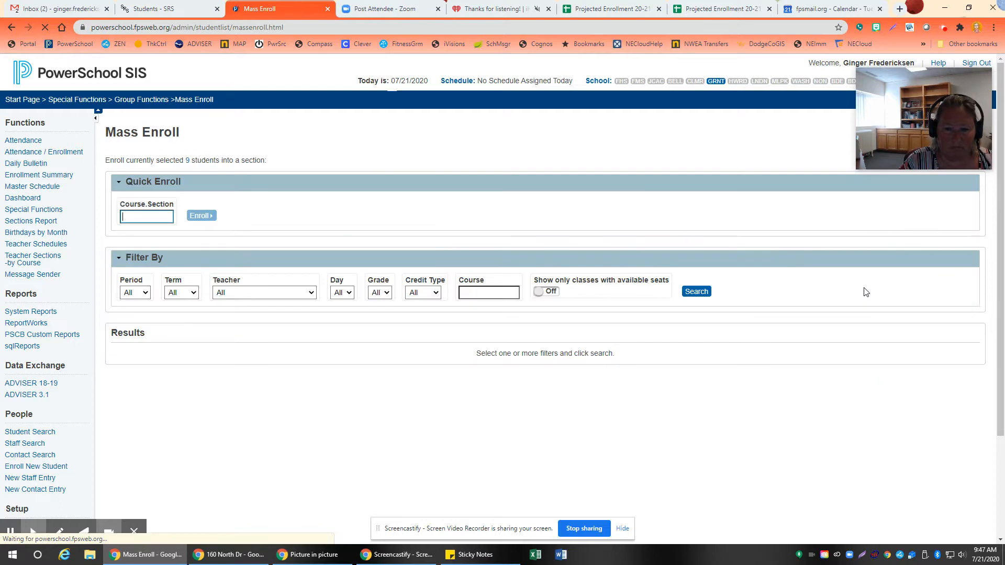
{"action": "left_click", "coordinate": [261, 293]}
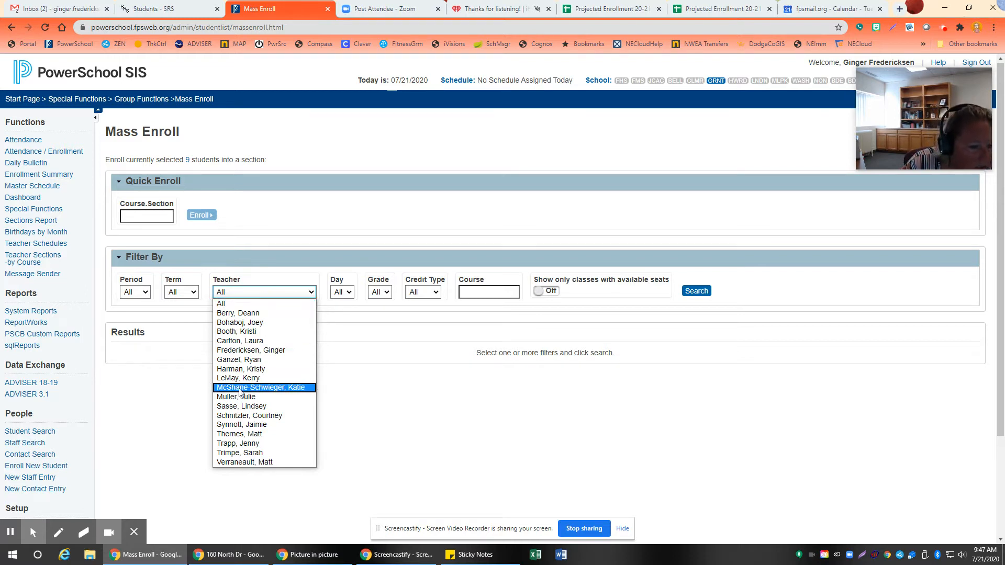
{"action": "left_click", "coordinate": [248, 434]}
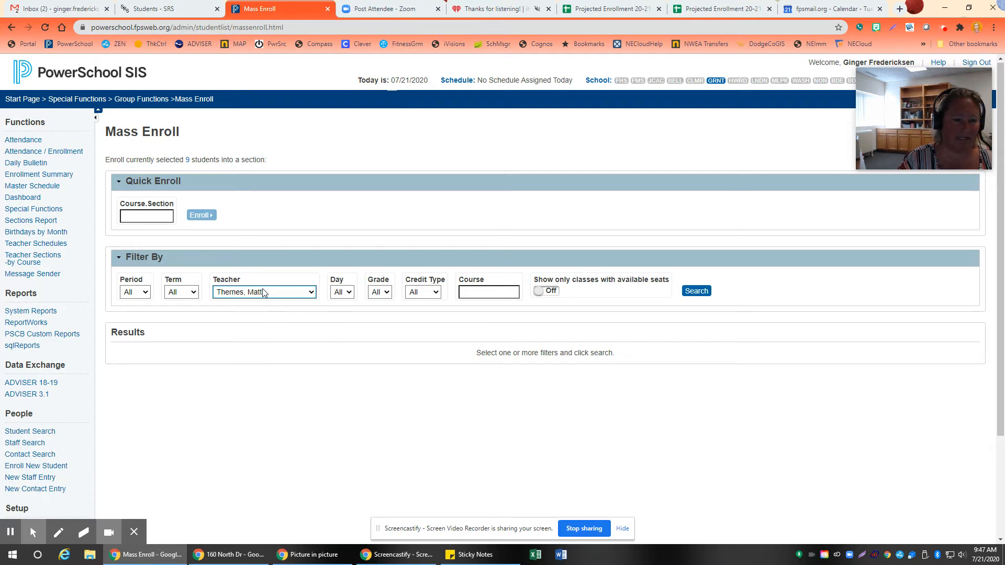
{"action": "left_click", "coordinate": [696, 291]}
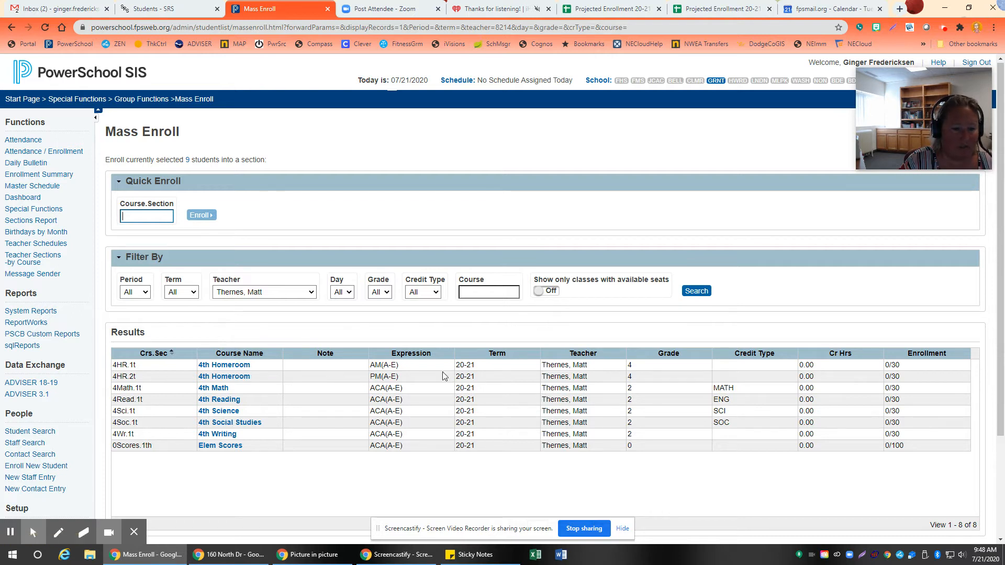
Step: Choose the 4th Homeroom section 4HR.1t, review the mass enrollment preview, and enroll the selected students without rescheduling
{"action": "left_click", "coordinate": [222, 364]}
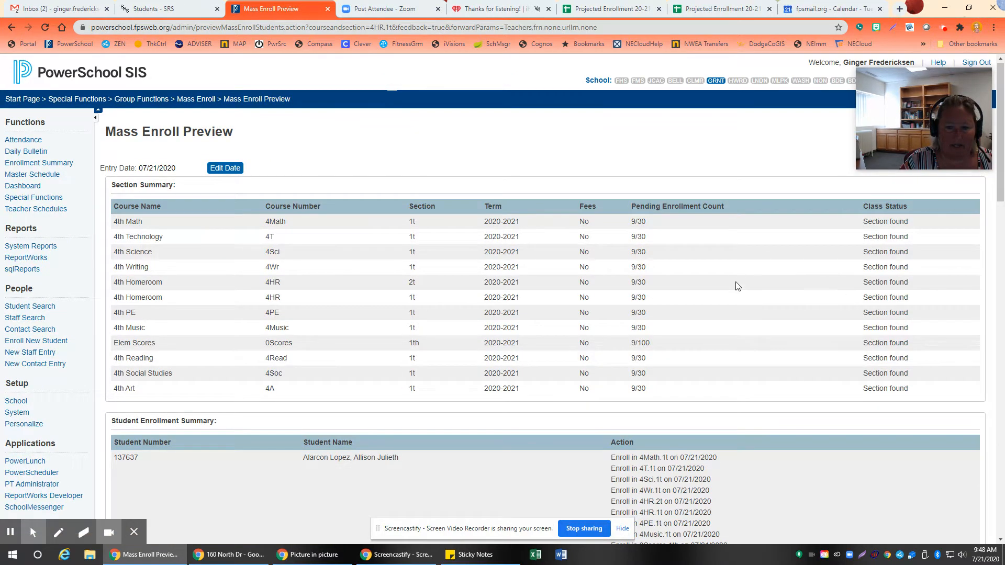
{"action": "scroll", "coordinate": [736, 286], "scroll_direction": "down", "scroll_amount": 3}
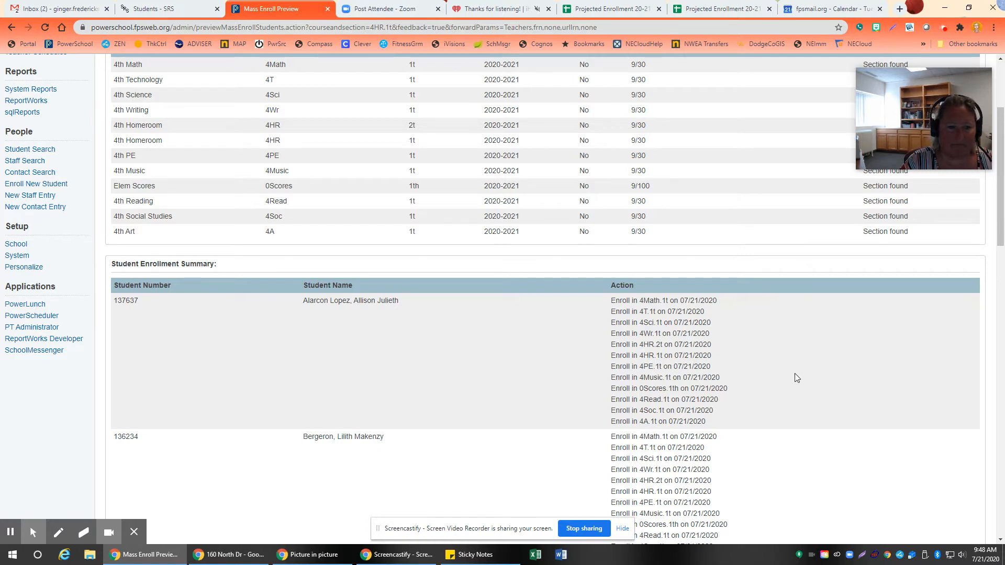
{"action": "scroll", "coordinate": [796, 378], "scroll_direction": "down", "scroll_amount": 15}
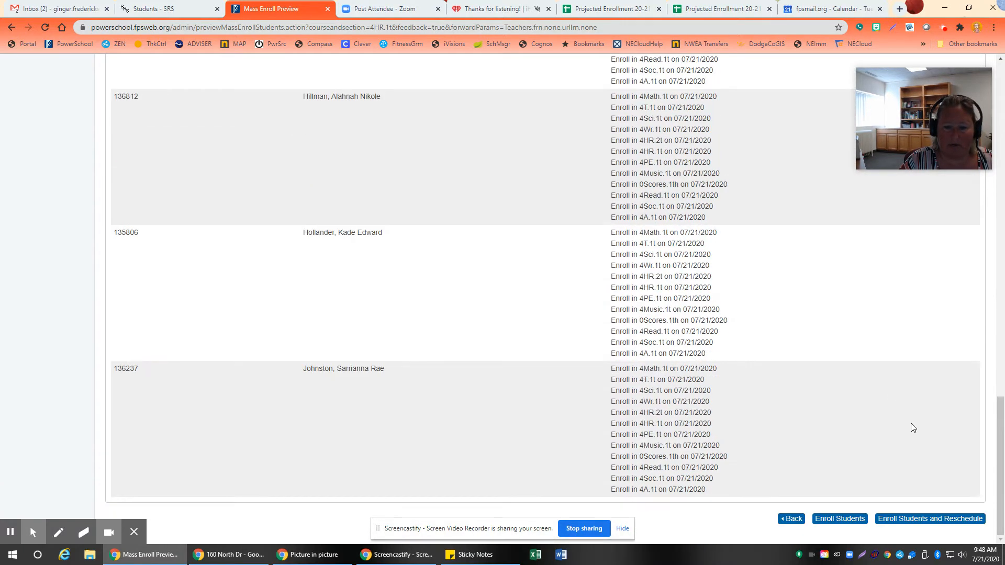
{"action": "left_click", "coordinate": [841, 518]}
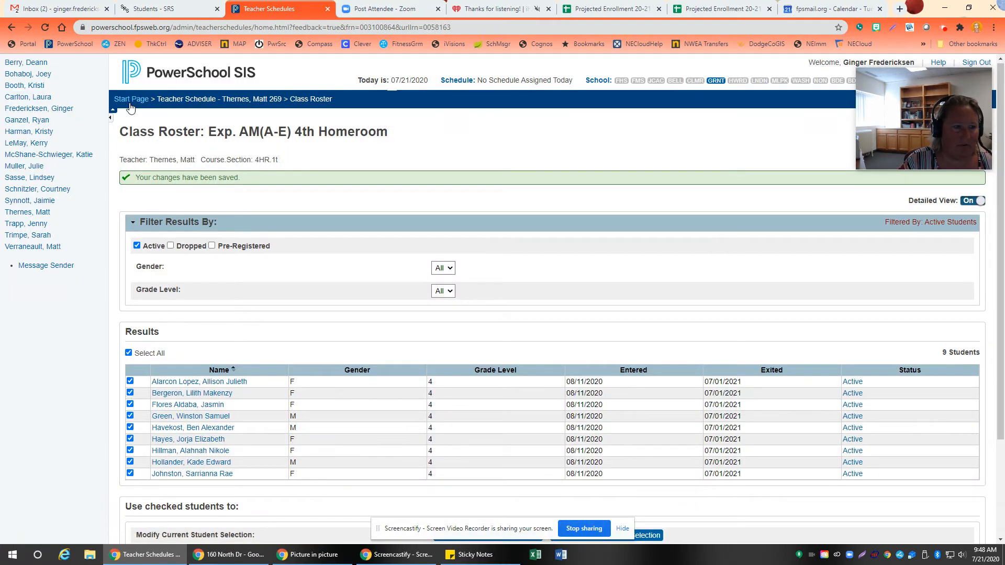
Step: Check the Homeroom/Team/TST field on the first selected student's registration page, and return to the start page
{"action": "left_click", "coordinate": [131, 103]}
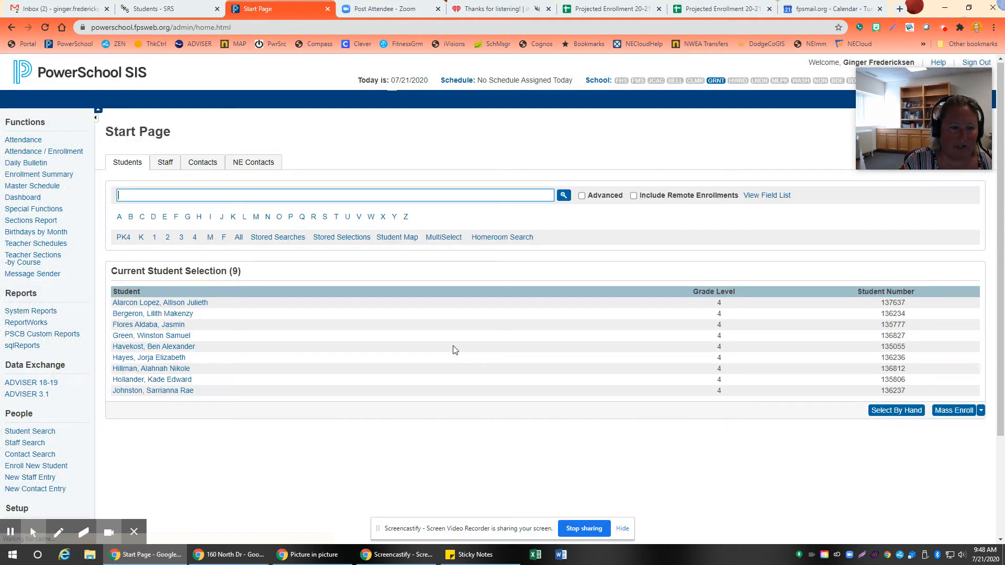
{"action": "left_click", "coordinate": [160, 303]}
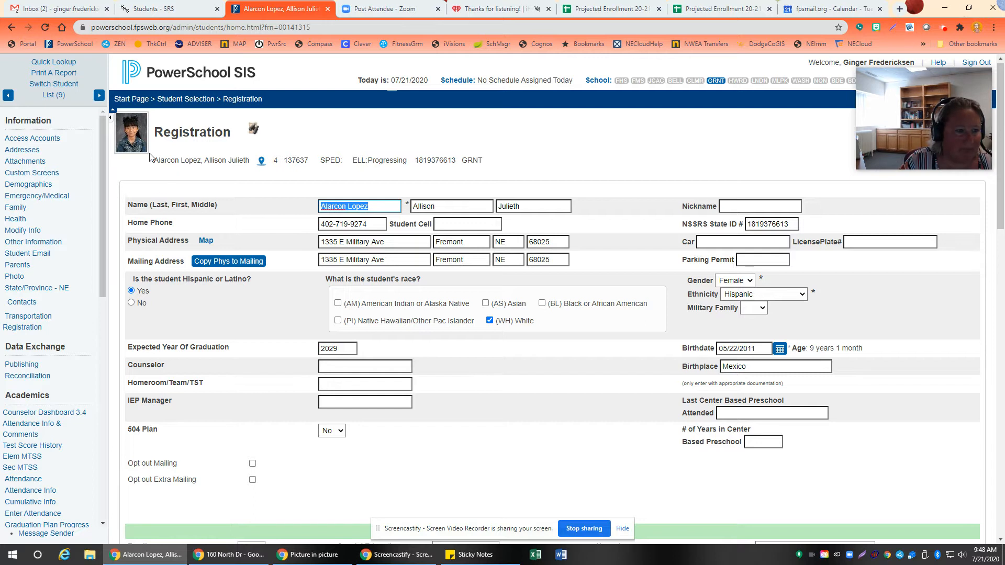
{"action": "left_click", "coordinate": [140, 100]}
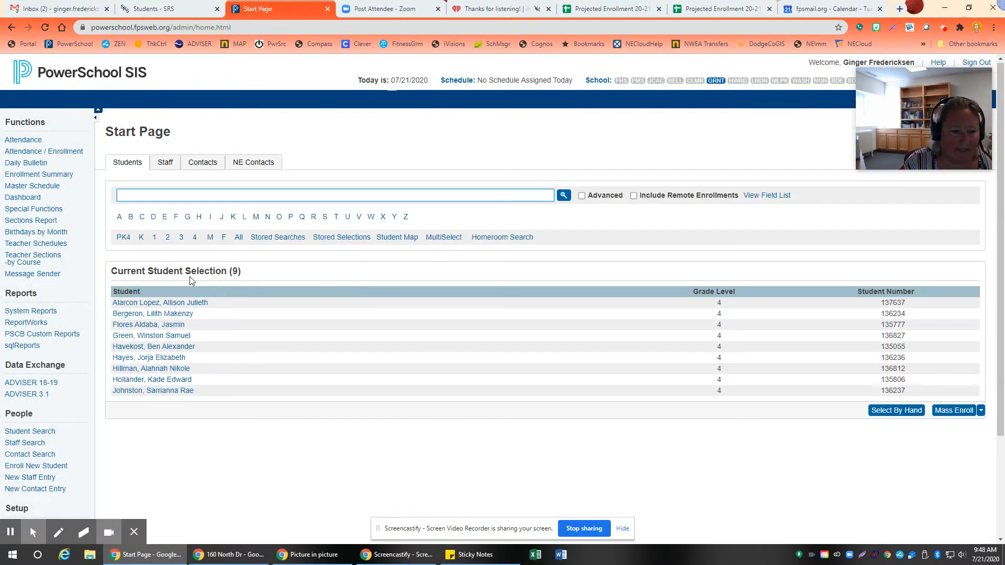
Step: Open the Student Field Value function for the selected students and set the field to change to home_room
{"action": "left_click", "coordinate": [980, 410]}
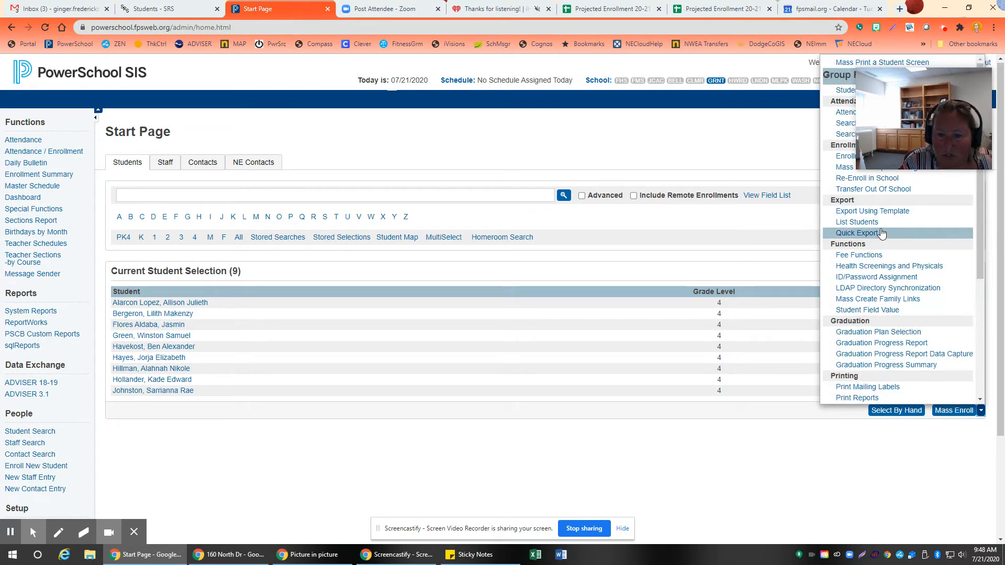
{"action": "scroll", "coordinate": [879, 244], "scroll_direction": "down", "scroll_amount": 1}
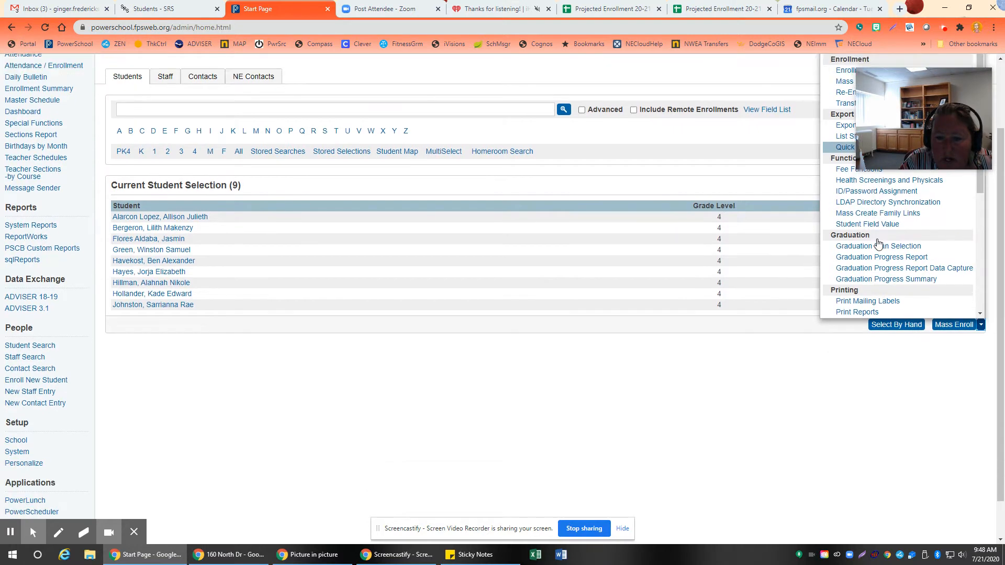
{"action": "scroll", "coordinate": [876, 283], "scroll_direction": "up", "scroll_amount": 1}
{"action": "left_click", "coordinate": [868, 310]}
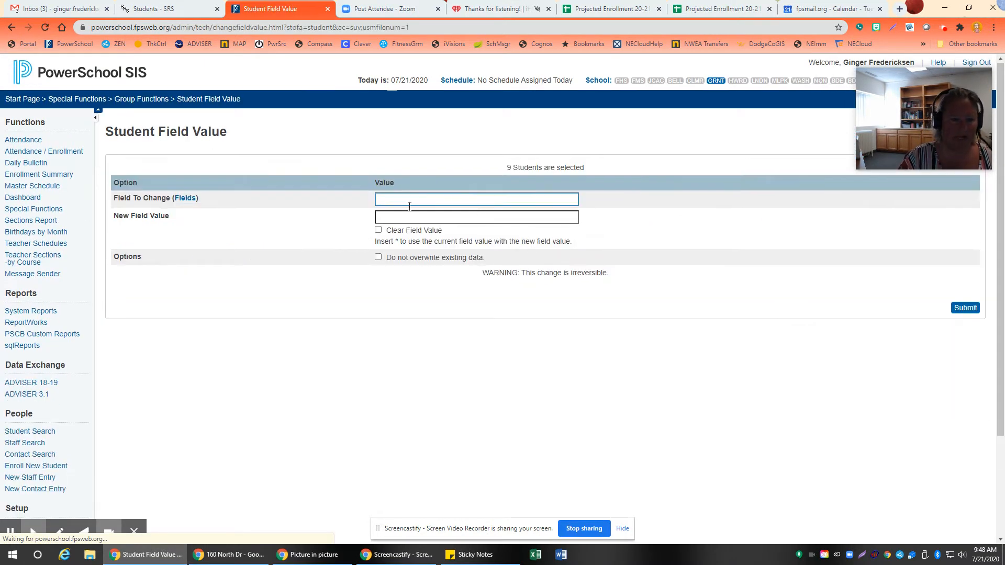
{"action": "type", "text": "ho"}
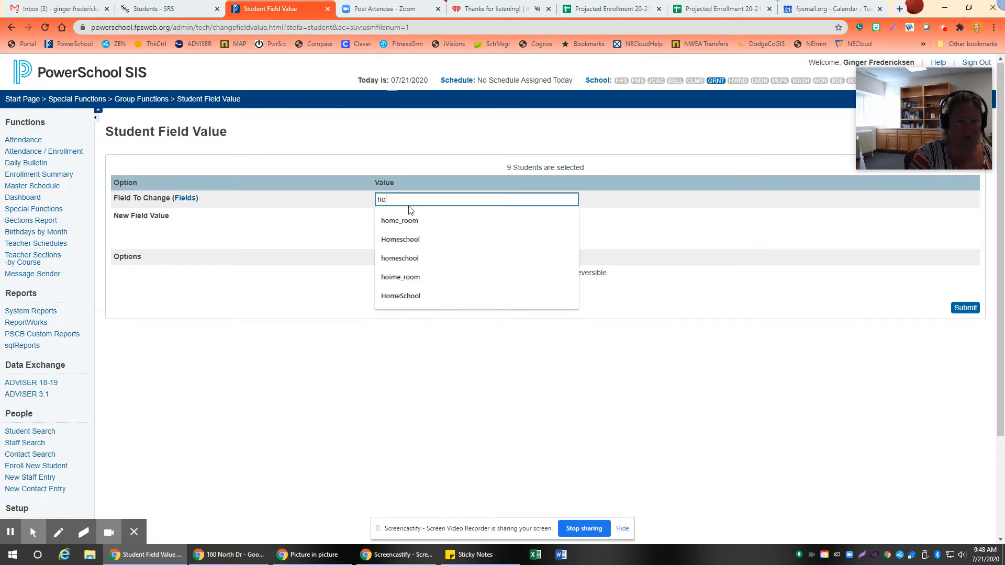
{"action": "type", "text": "me_ro"}
{"action": "left_click", "coordinate": [410, 210]}
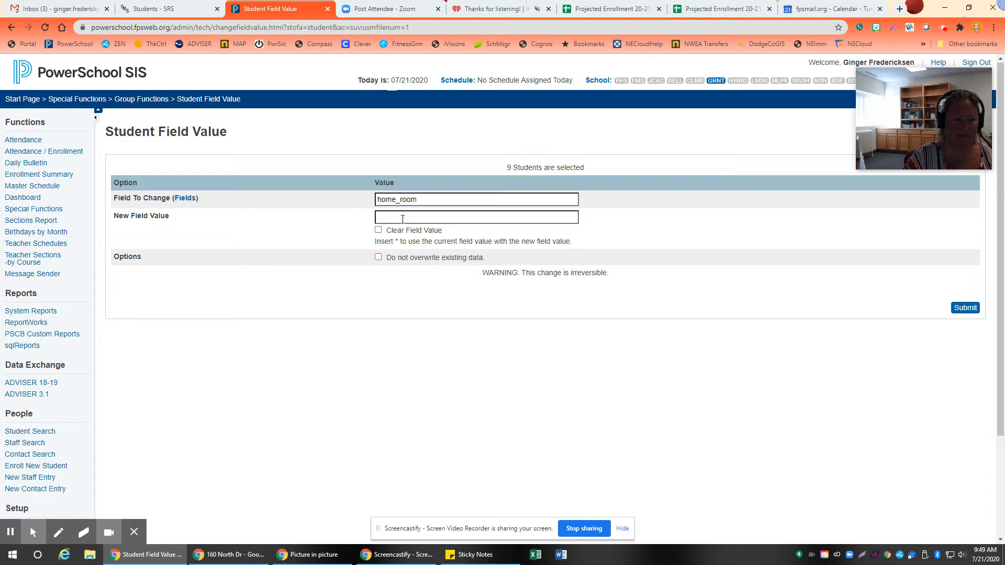
Step: Enter the homeroom teacher's last name as the new field value and submit the change for all selected students
{"action": "left_click", "coordinate": [403, 217]}
{"action": "type", "text": "Thernes"}
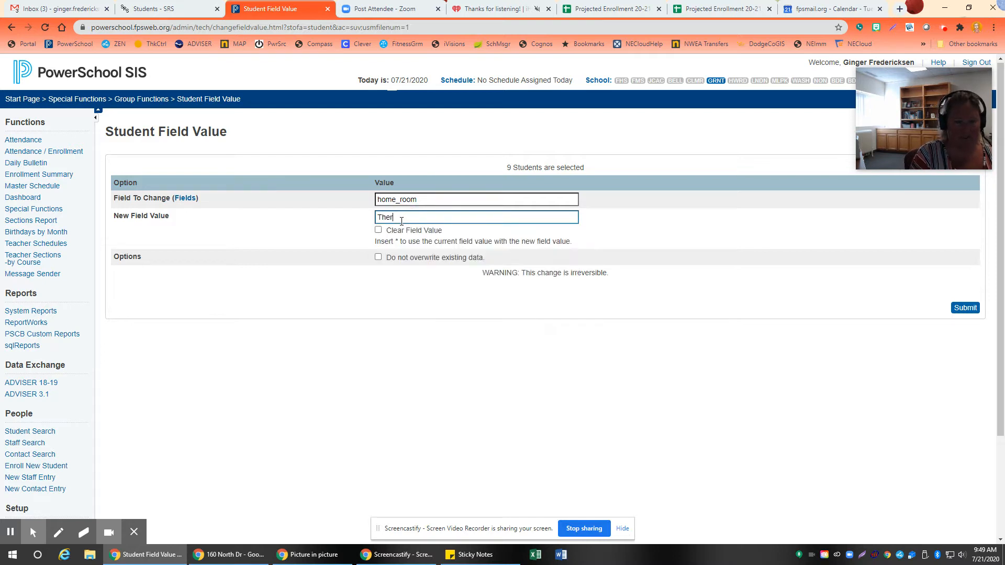
{"action": "left_click", "coordinate": [963, 308]}
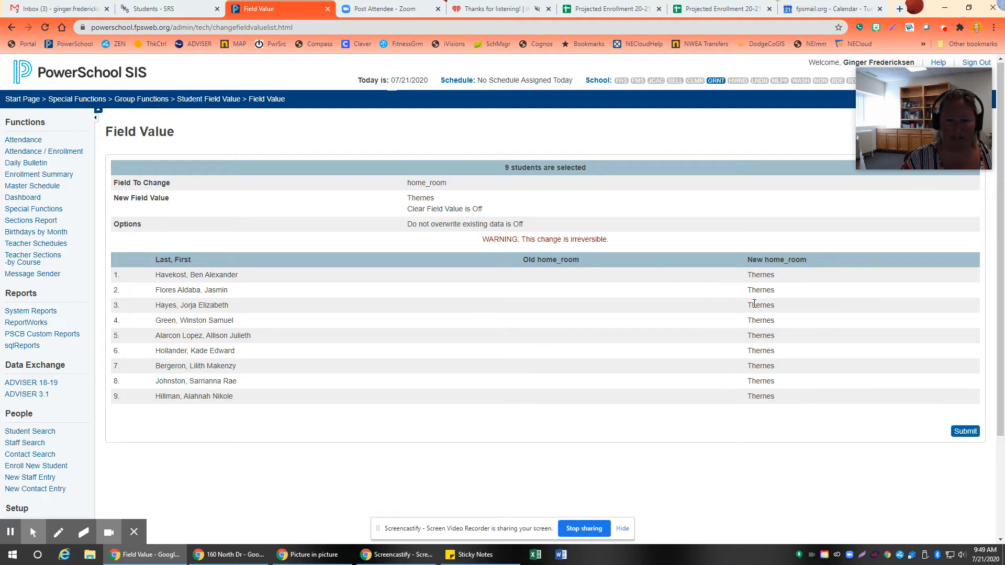
{"action": "left_click", "coordinate": [965, 431]}
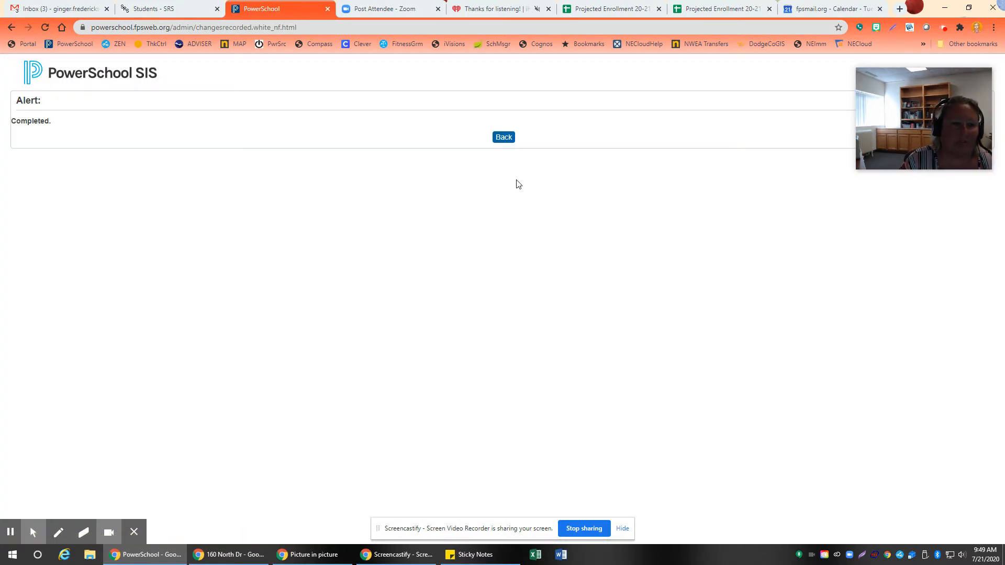
{"action": "left_click", "coordinate": [504, 137]}
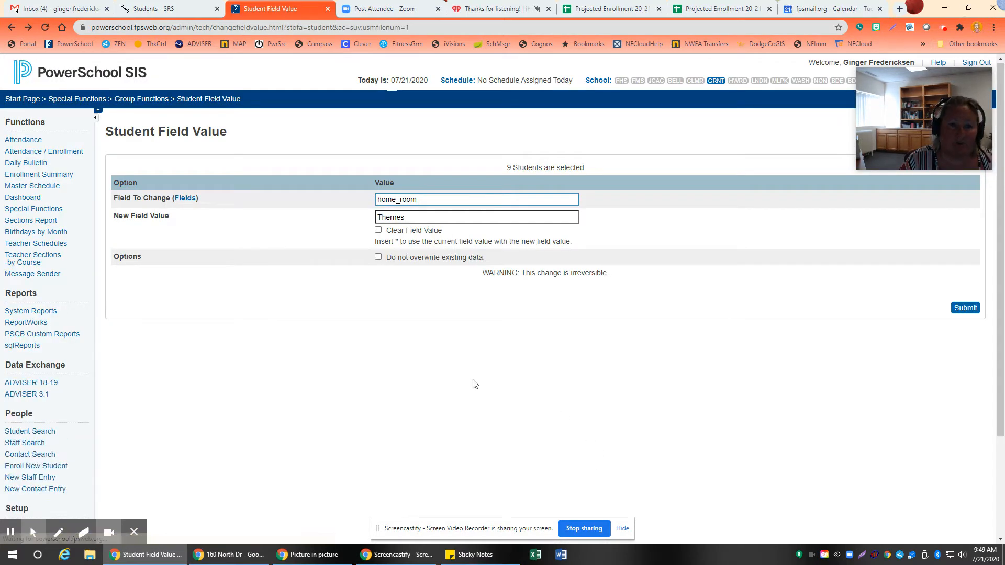
Step: Reopen the first selected student's registration page from the start page to verify the Homeroom/Team/TST field
{"action": "left_click", "coordinate": [104, 83]}
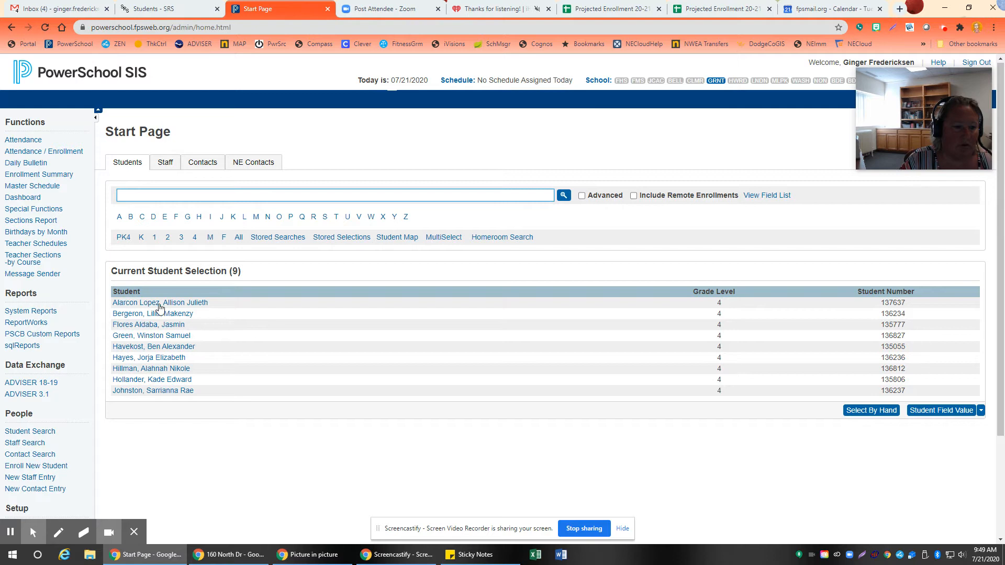
{"action": "left_click", "coordinate": [155, 303]}
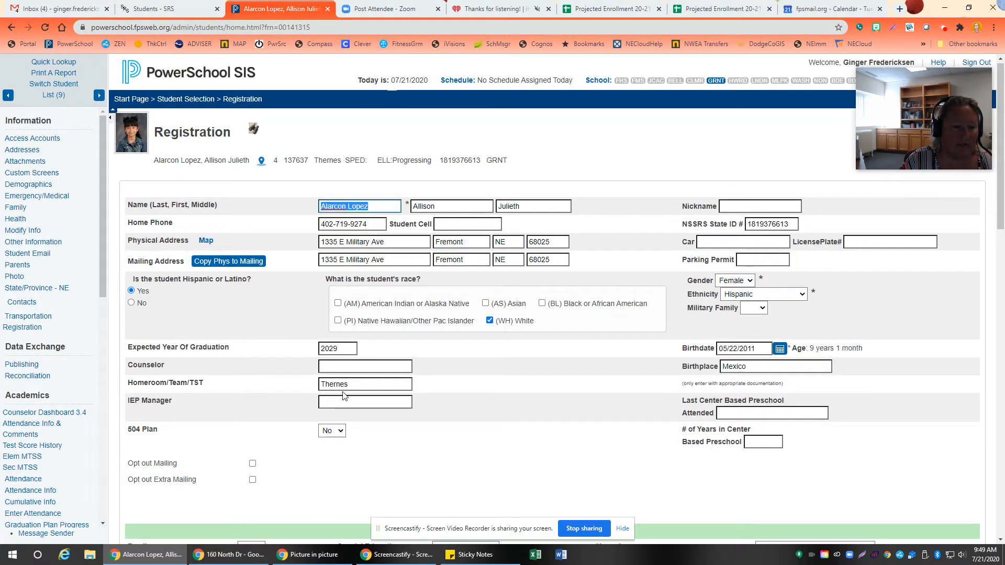
Step: Return to the start page, look through the homeroom choices in Homeroom Search, and close the search without running it
{"action": "left_click", "coordinate": [135, 100]}
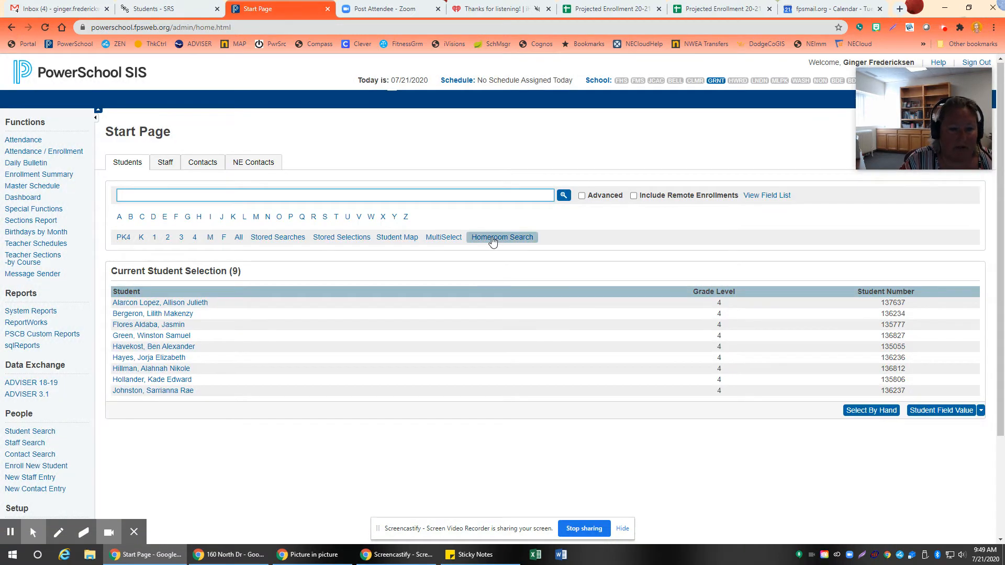
{"action": "left_click", "coordinate": [492, 238]}
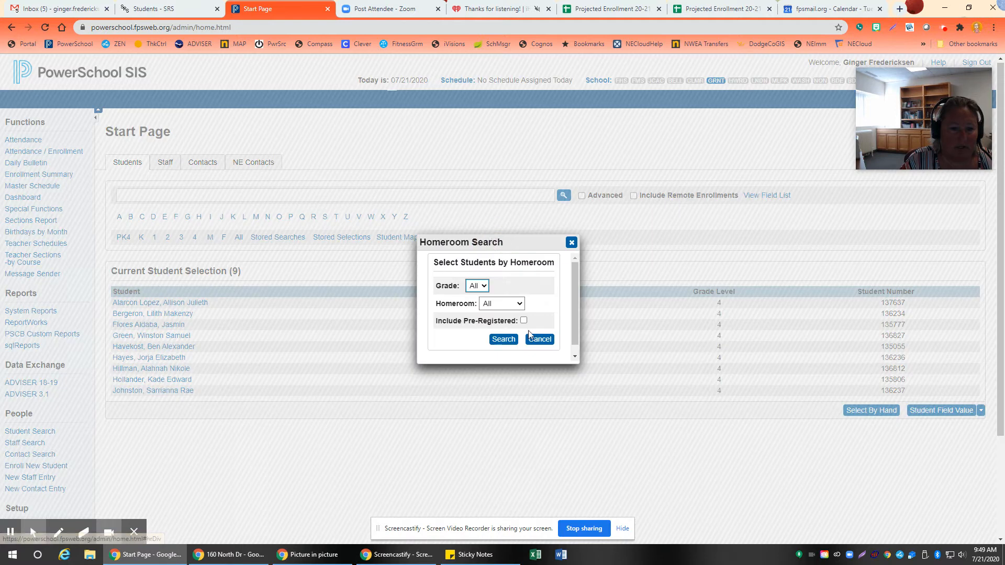
{"action": "left_click", "coordinate": [490, 303]}
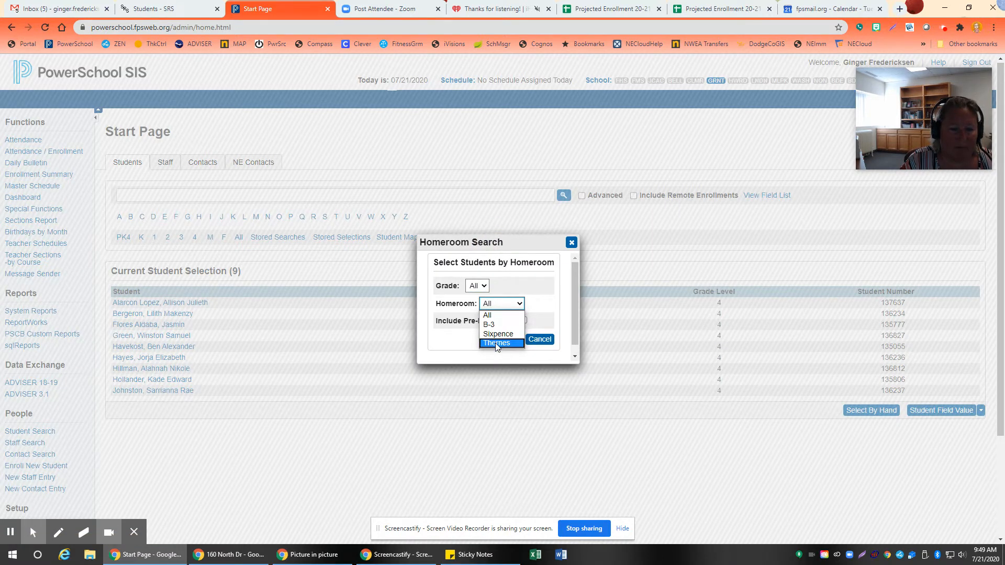
{"action": "left_click", "coordinate": [572, 242]}
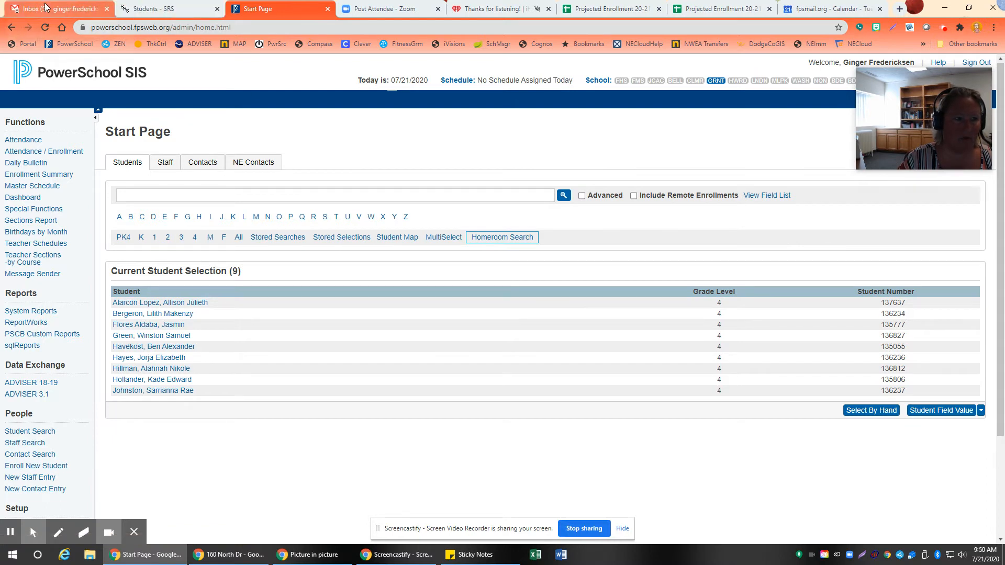
Step: Switch to the Projected Enrollment 20-21 spreadsheet and open its 3rd to 4th sheet
{"action": "left_click", "coordinate": [613, 7]}
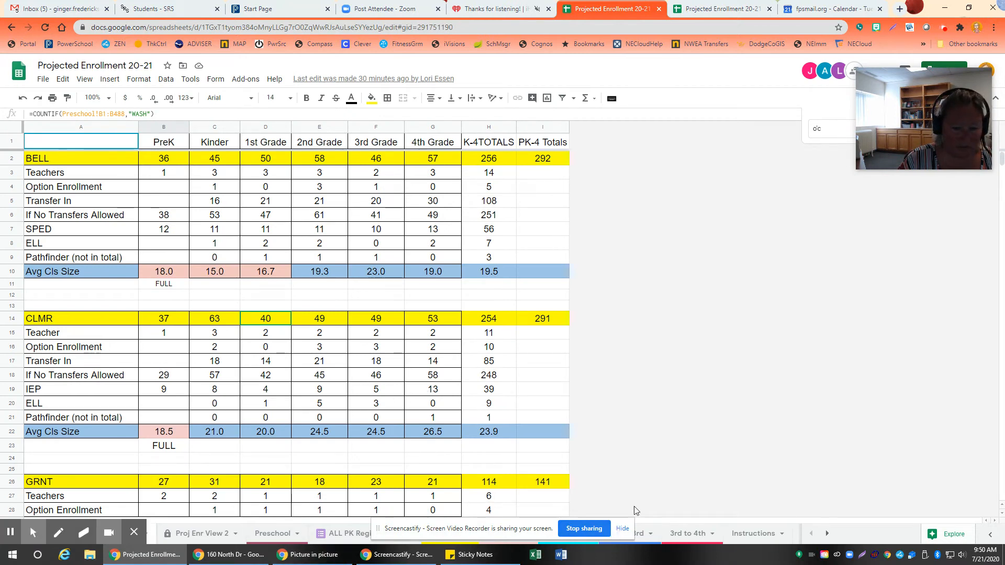
{"action": "left_click", "coordinate": [543, 458]}
{"action": "left_click_drag", "start_coordinate": [421, 533], "coordinate": [717, 361]}
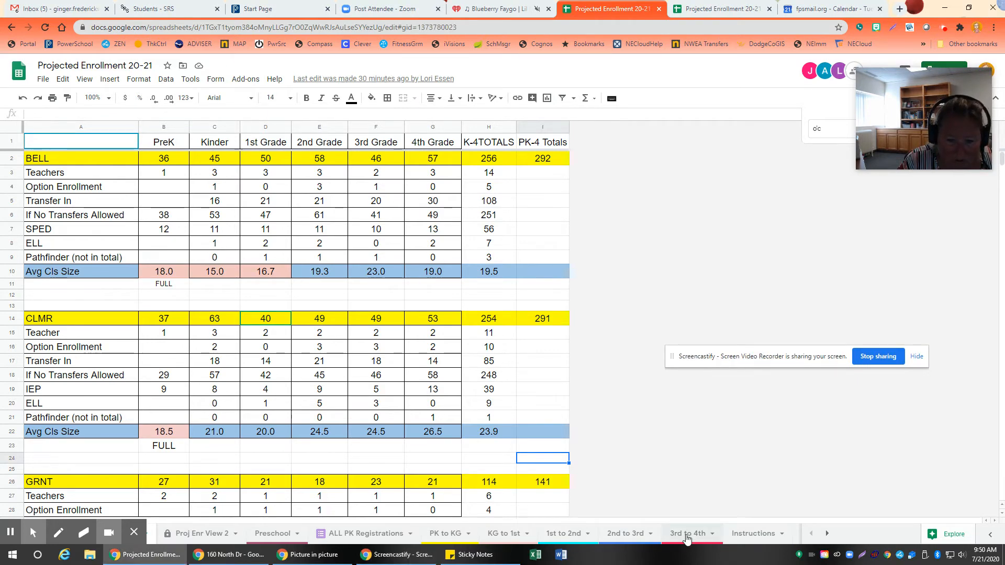
{"action": "left_click", "coordinate": [687, 535]}
Step: Find the GRNT students in the 3rd to 4th sheet and copy the student numbers in rows 127 to 132
{"action": "scroll", "coordinate": [181, 408], "scroll_direction": "down", "scroll_amount": 20}
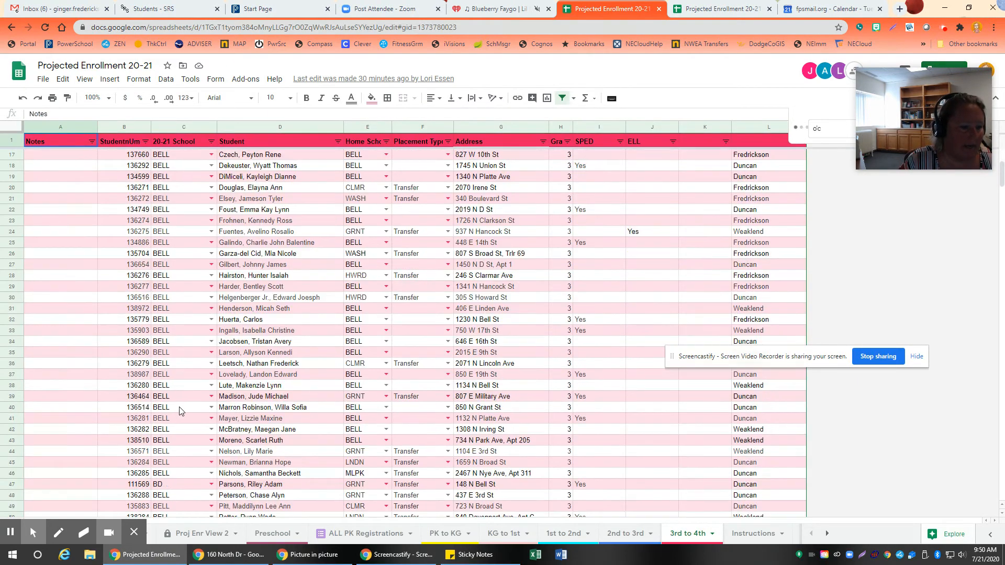
{"action": "scroll", "coordinate": [167, 421], "scroll_direction": "down", "scroll_amount": 20}
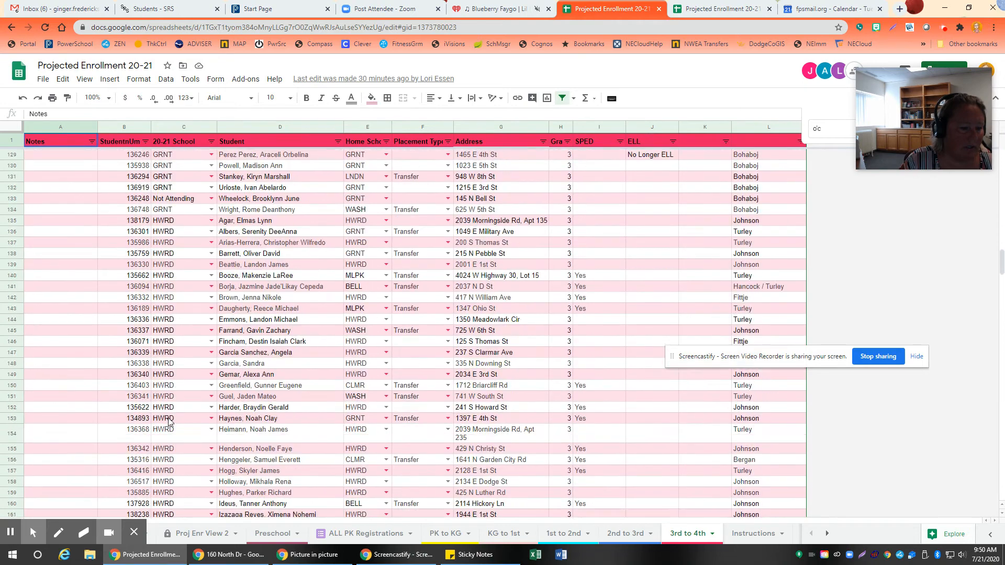
{"action": "scroll", "coordinate": [165, 420], "scroll_direction": "down", "scroll_amount": 15}
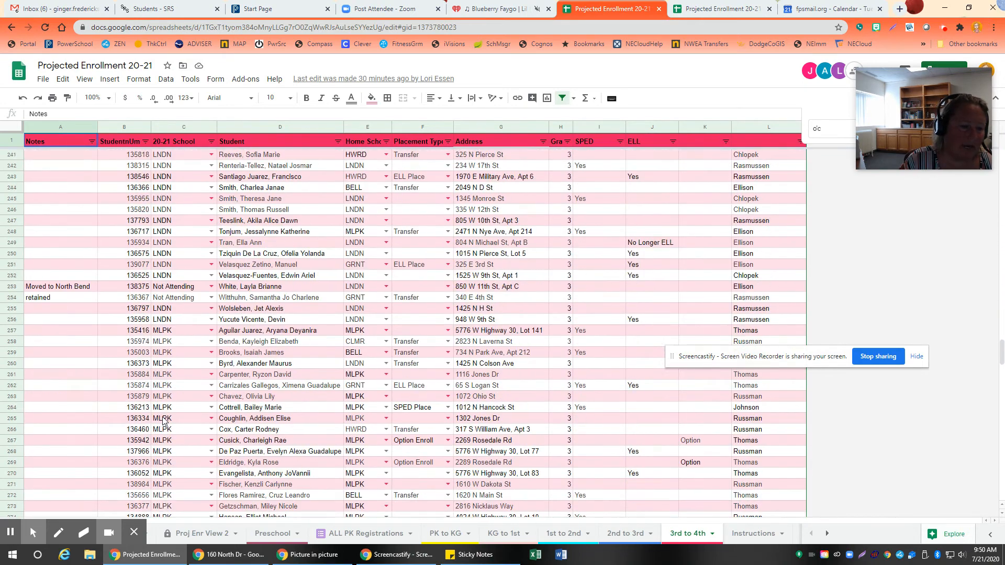
{"action": "scroll", "coordinate": [162, 417], "scroll_direction": "down", "scroll_amount": 6}
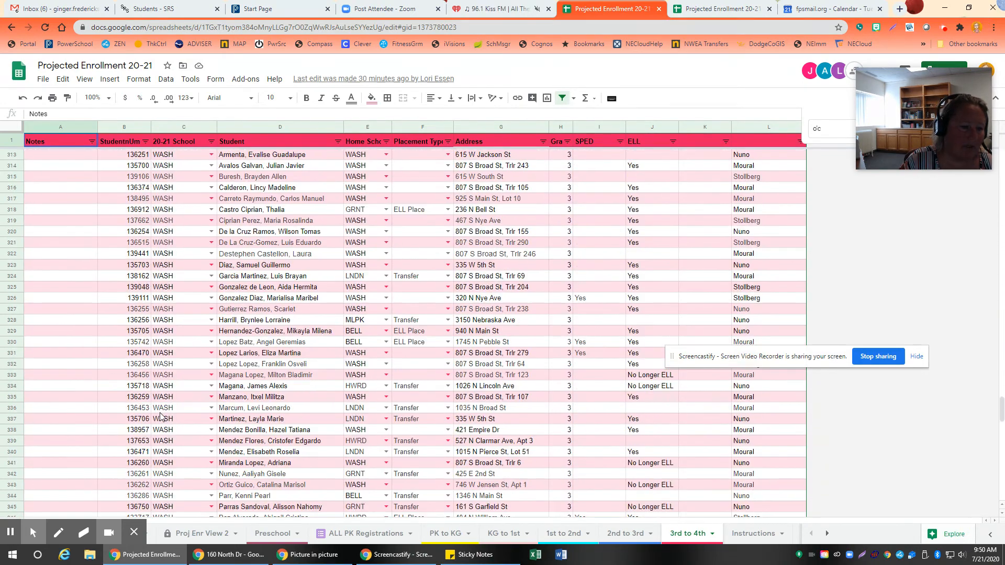
{"action": "scroll", "coordinate": [161, 413], "scroll_direction": "up", "scroll_amount": 20}
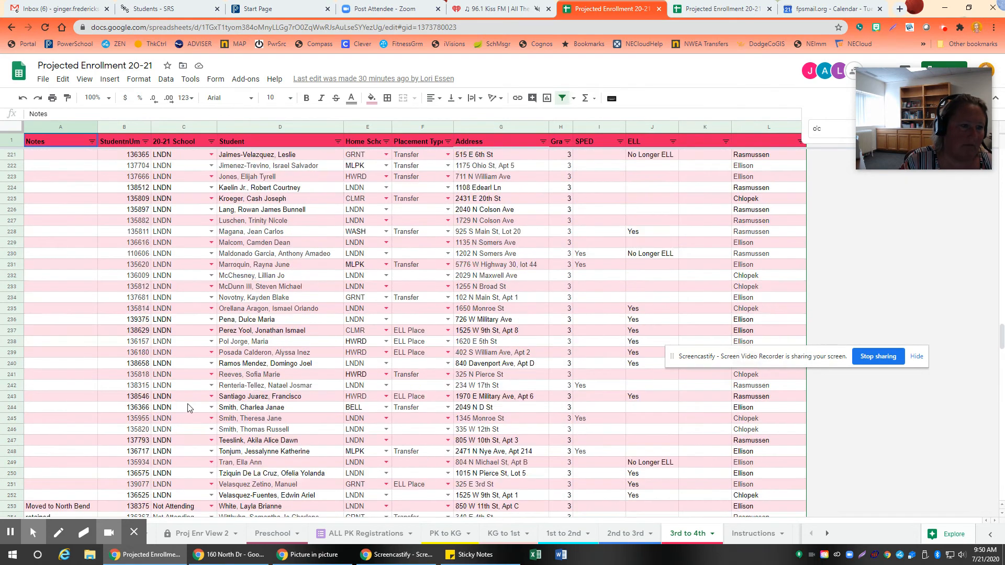
{"action": "scroll", "coordinate": [192, 407], "scroll_direction": "up", "scroll_amount": 5}
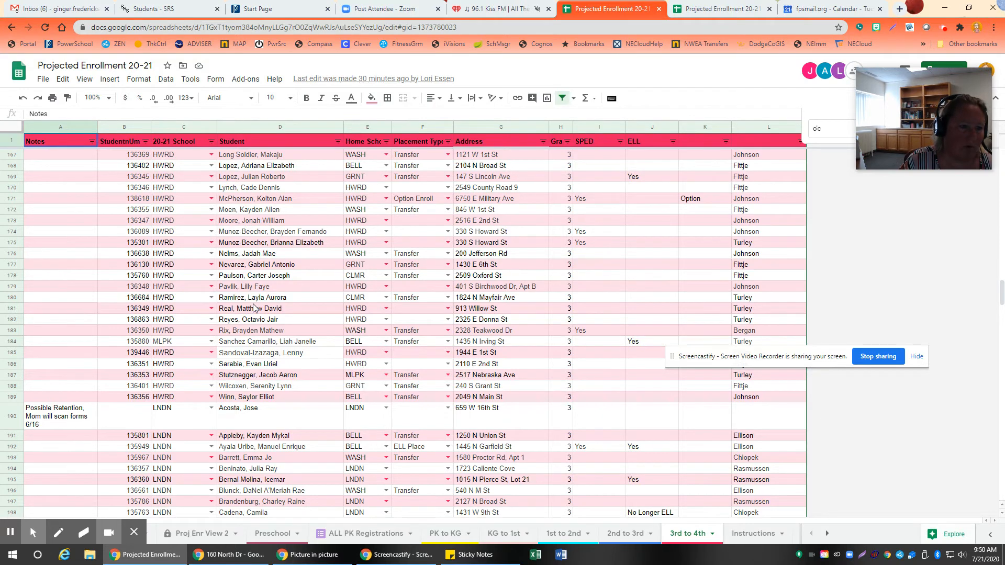
{"action": "scroll", "coordinate": [254, 307], "scroll_direction": "up", "scroll_amount": 8}
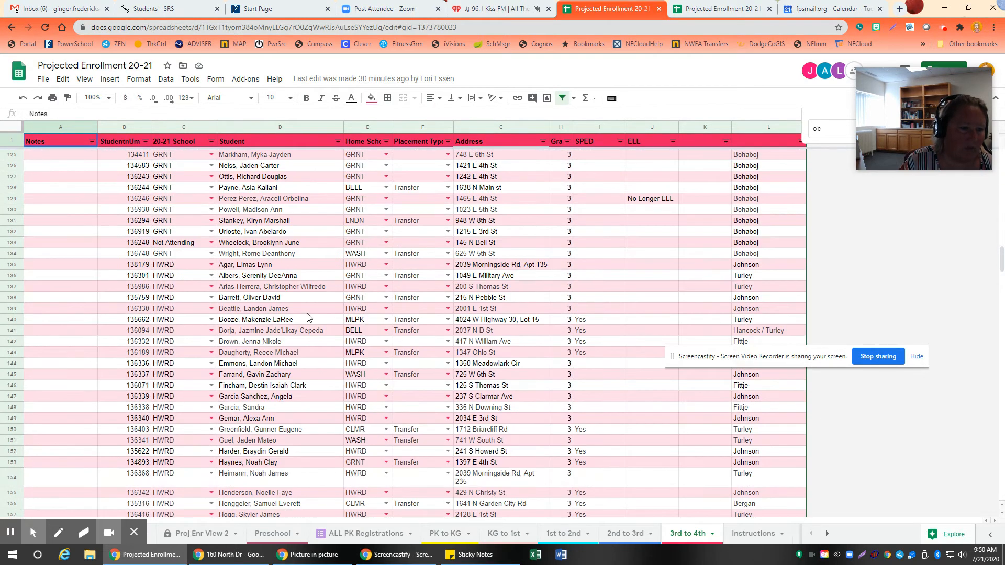
{"action": "scroll", "coordinate": [293, 299], "scroll_direction": "up", "scroll_amount": 1}
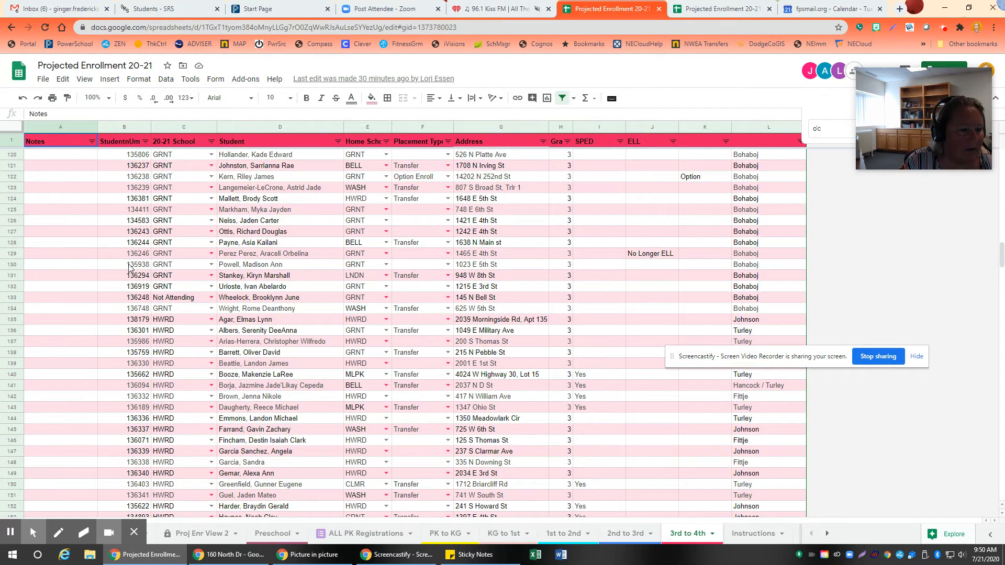
{"action": "left_click_drag", "start_coordinate": [136, 289], "coordinate": [138, 236]}
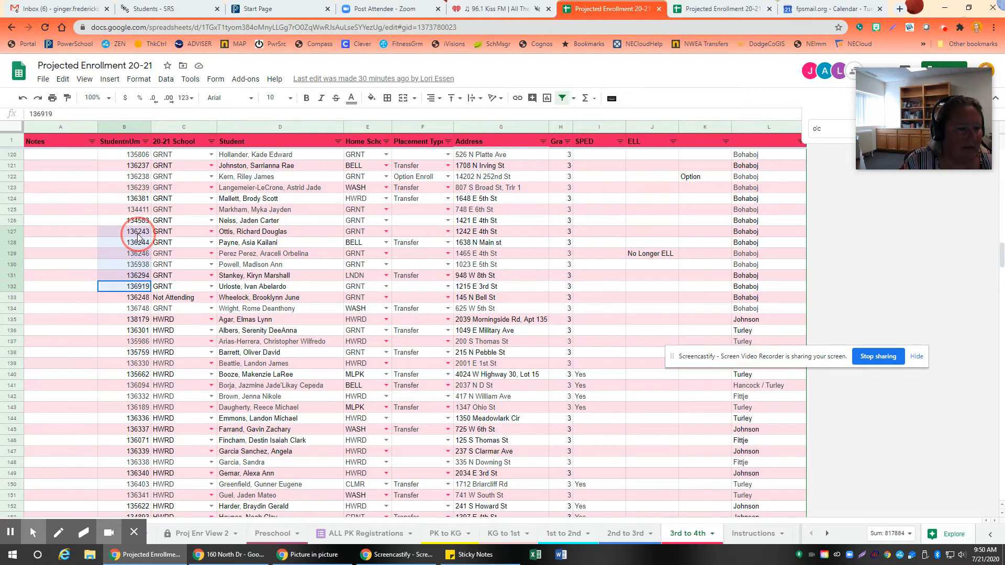
{"action": "left_click_drag", "start_coordinate": [137, 236], "coordinate": [138, 234]}
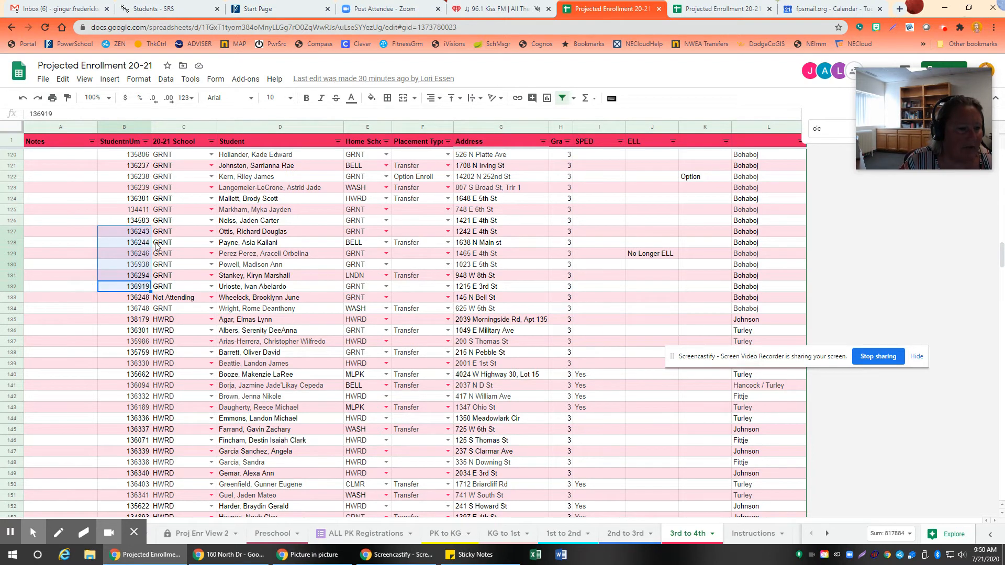
{"action": "right_click", "coordinate": [129, 245]}
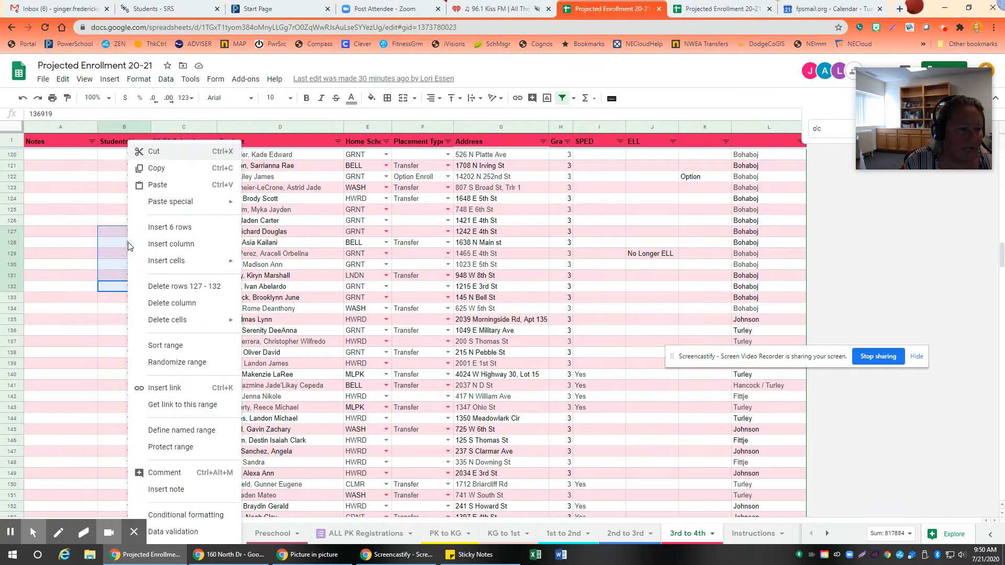
{"action": "left_click", "coordinate": [167, 169]}
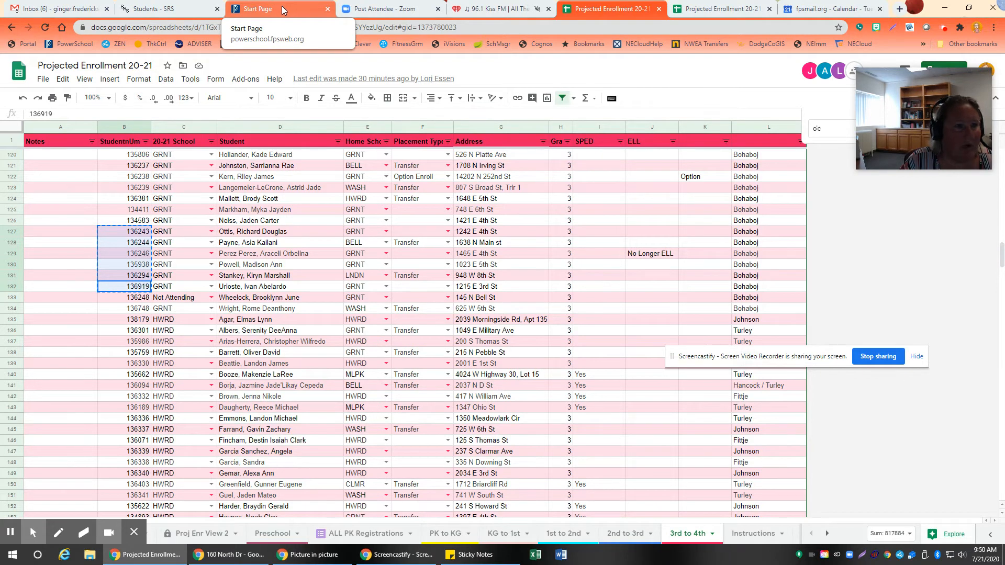
Step: Switch back to PowerSchool and run a MultiSelect search by Student Number with the copied student numbers
{"action": "left_click", "coordinate": [284, 6]}
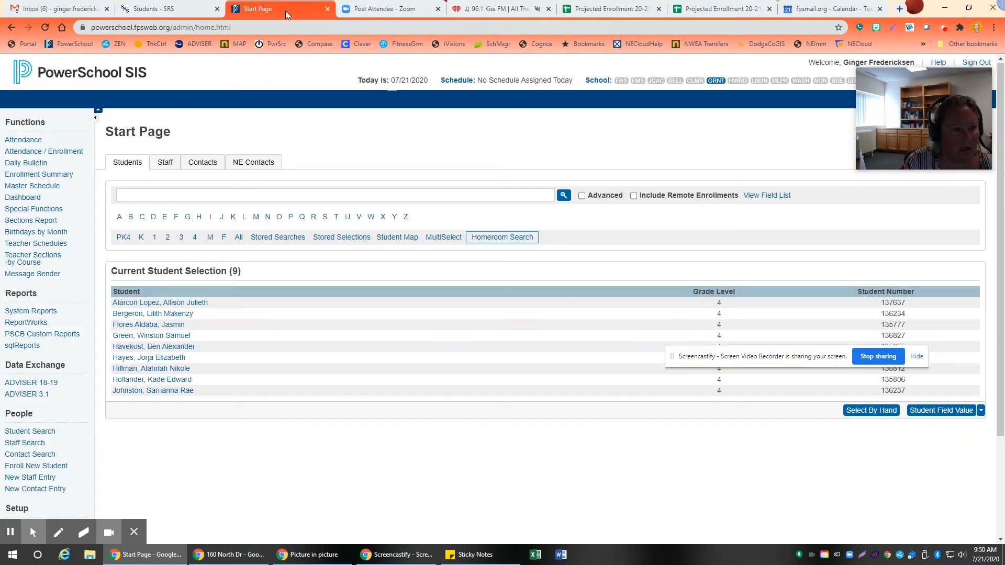
{"action": "left_click", "coordinate": [444, 237]}
{"action": "left_click", "coordinate": [443, 255]}
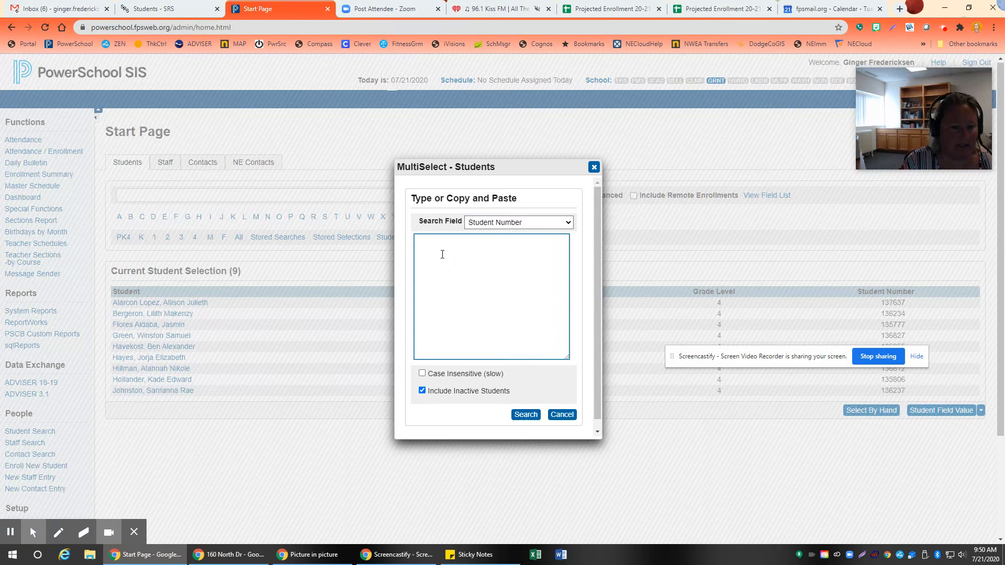
{"action": "right_click", "coordinate": [442, 255]}
{"action": "left_click", "coordinate": [466, 337]}
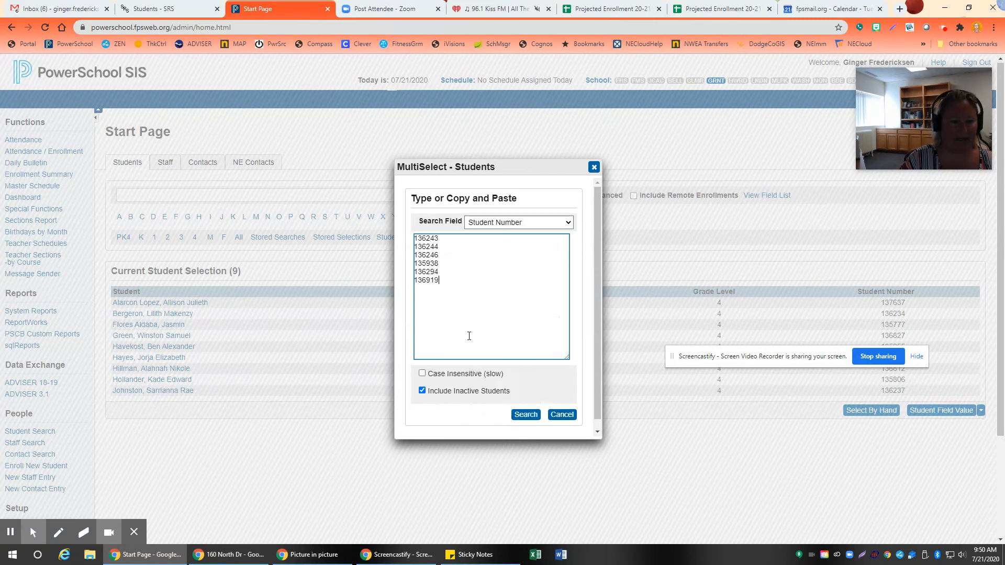
{"action": "left_click", "coordinate": [530, 418]}
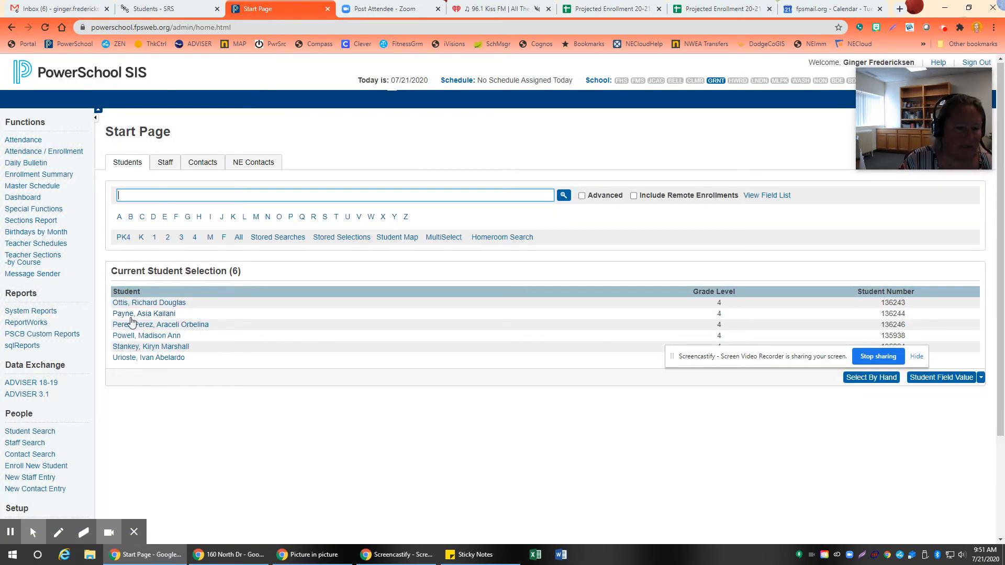
Step: Open the Mass Enroll function for the selected students and search for the grade 4 homeroom teacher's sections
{"action": "left_click", "coordinate": [980, 378]}
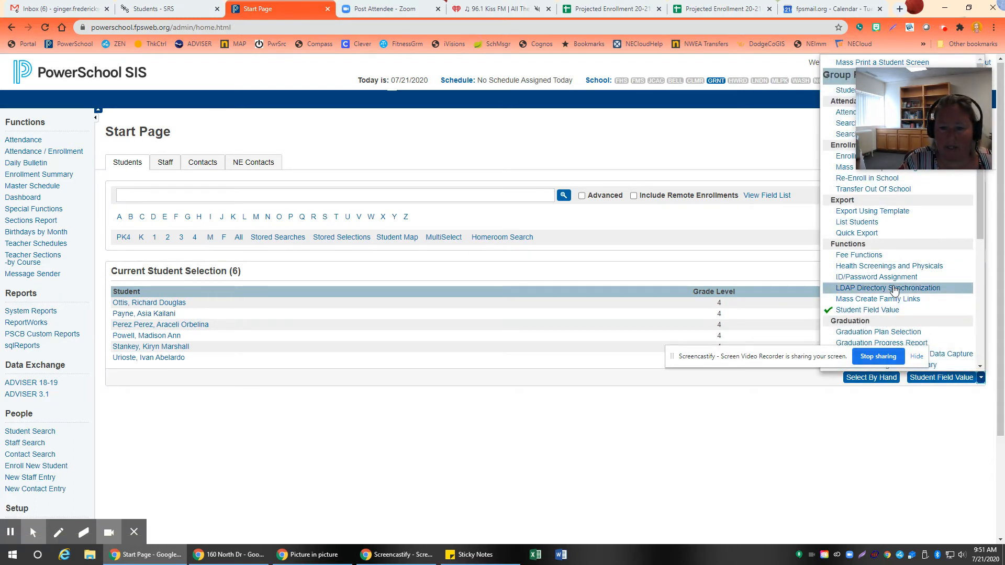
{"action": "scroll", "coordinate": [870, 252], "scroll_direction": "down", "scroll_amount": 3}
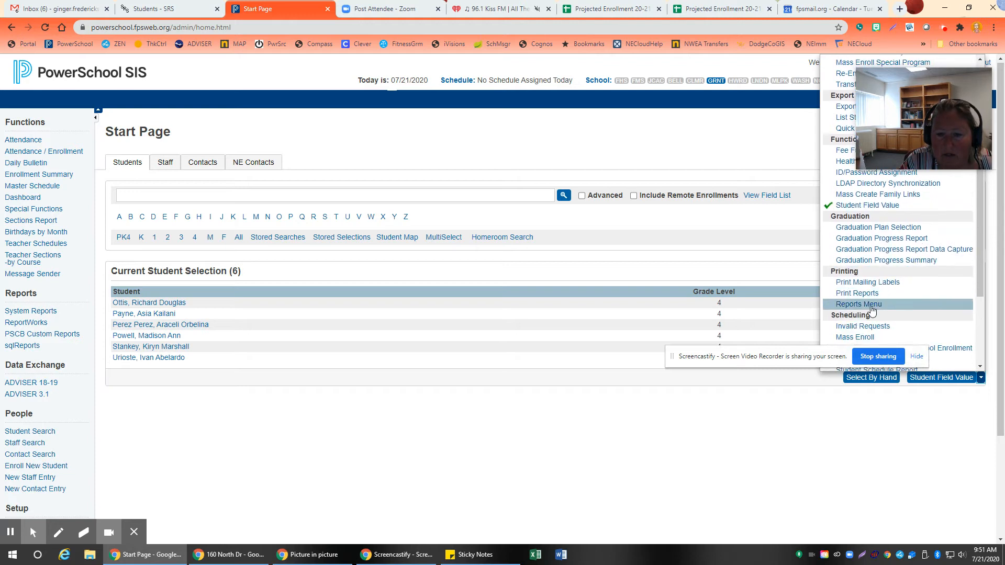
{"action": "left_click", "coordinate": [859, 289]}
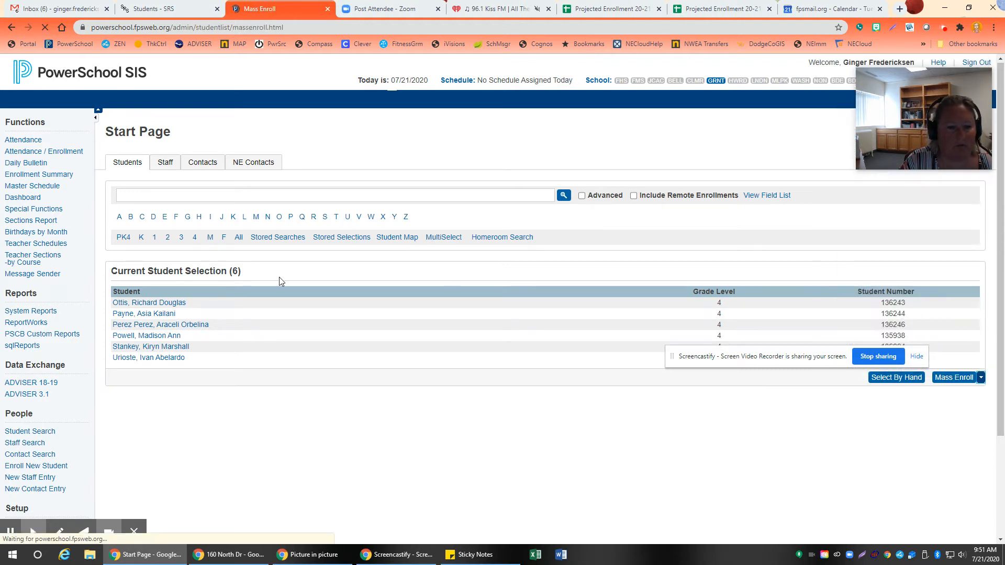
{"action": "left_click", "coordinate": [244, 293]}
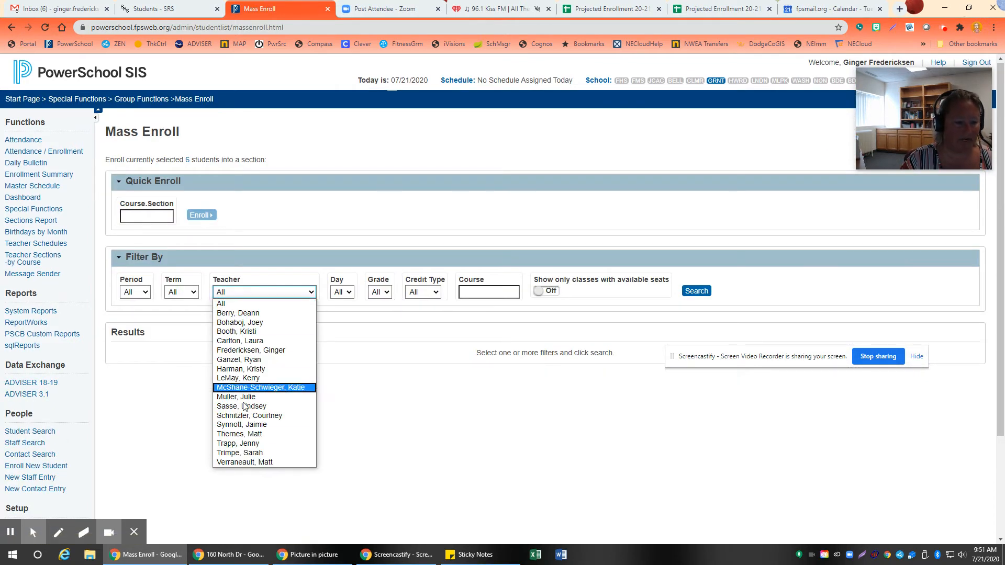
{"action": "left_click", "coordinate": [241, 434]}
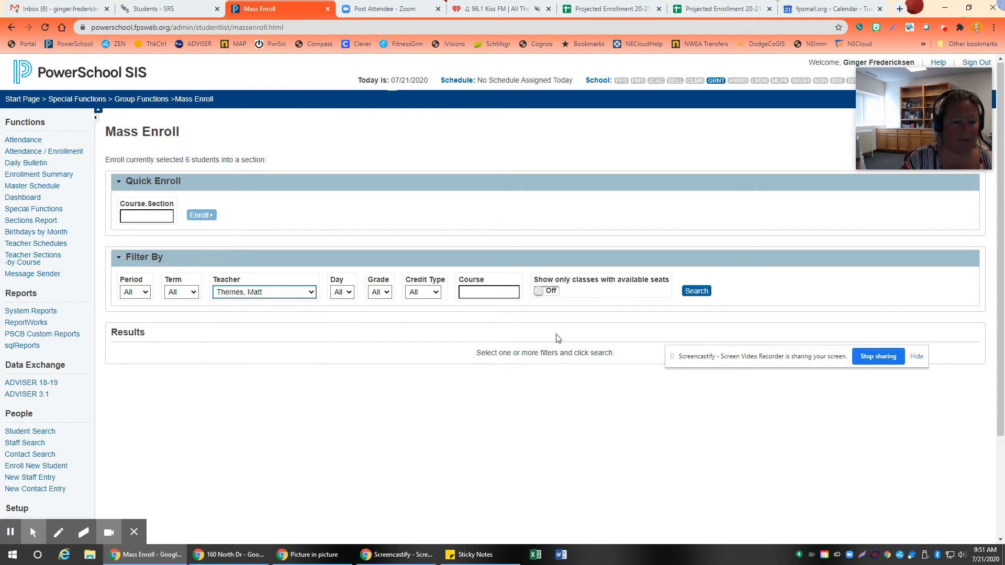
{"action": "left_click", "coordinate": [695, 292]}
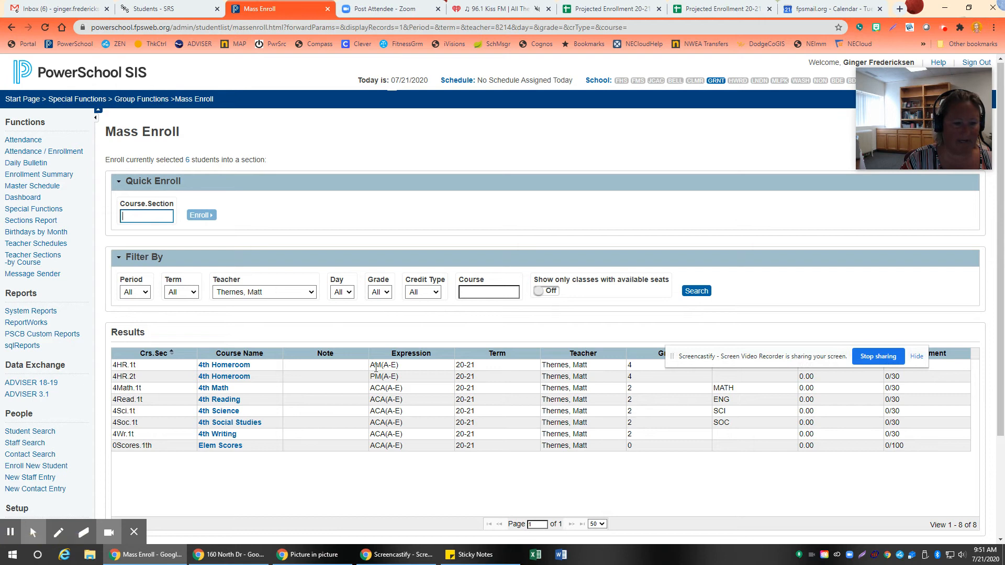
Step: Choose the AM 4th Homeroom section 4HR.1t, review the Mass Enroll Preview, and submit the enrollment for the selected students
{"action": "left_click", "coordinate": [234, 370]}
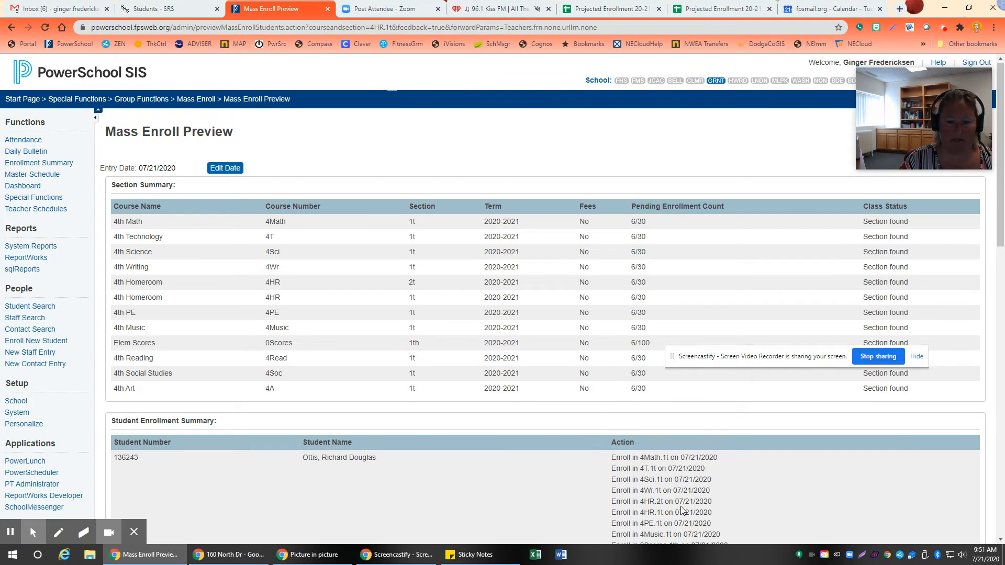
{"action": "scroll", "coordinate": [732, 497], "scroll_direction": "down", "scroll_amount": 14}
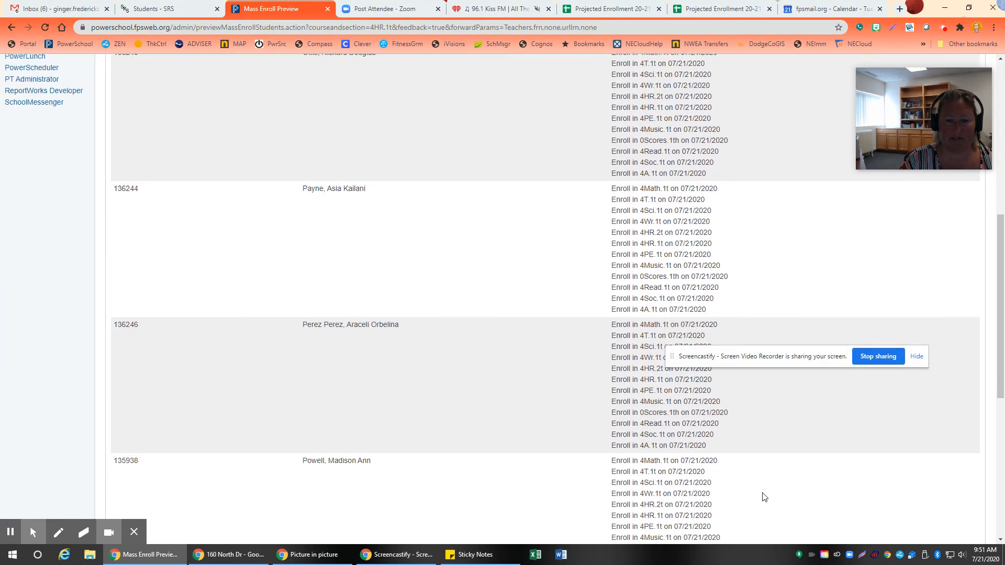
{"action": "scroll", "coordinate": [856, 494], "scroll_direction": "down", "scroll_amount": 1}
{"action": "left_click", "coordinate": [831, 520]}
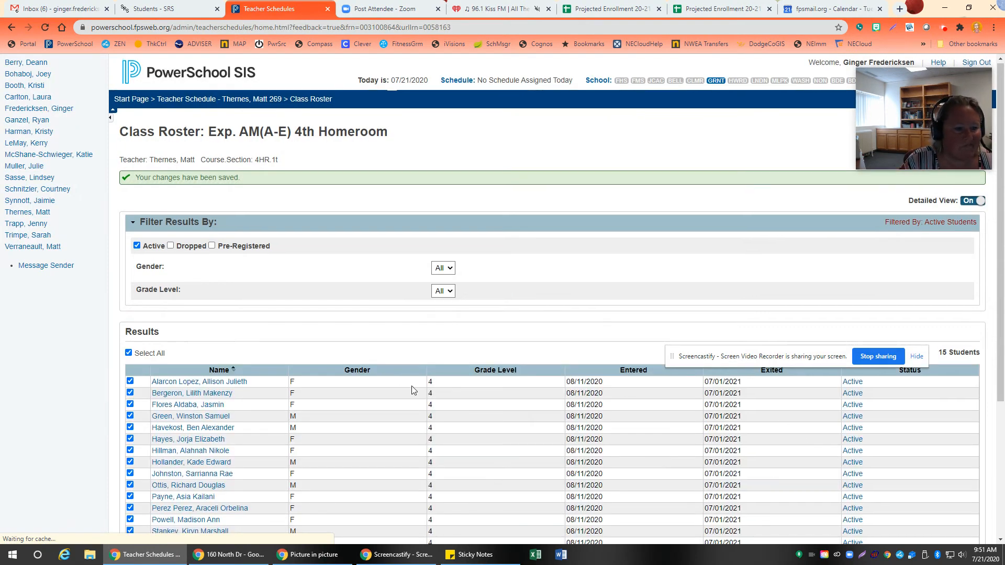
Step: Review the students on the 4HR.1t class roster and return to the start page
{"action": "scroll", "coordinate": [355, 395], "scroll_direction": "down", "scroll_amount": 4}
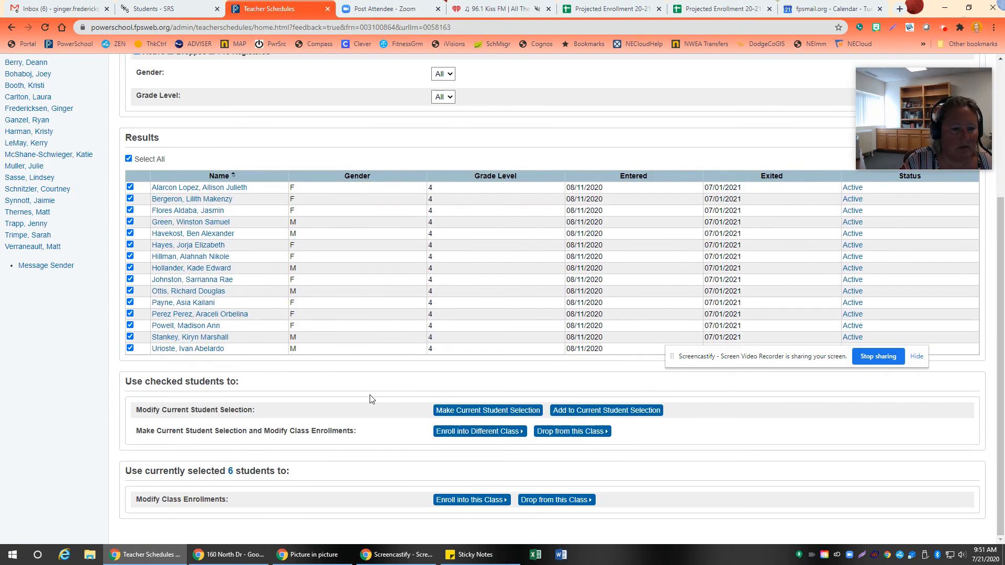
{"action": "left_click", "coordinate": [476, 431]}
{"action": "left_click", "coordinate": [203, 82]}
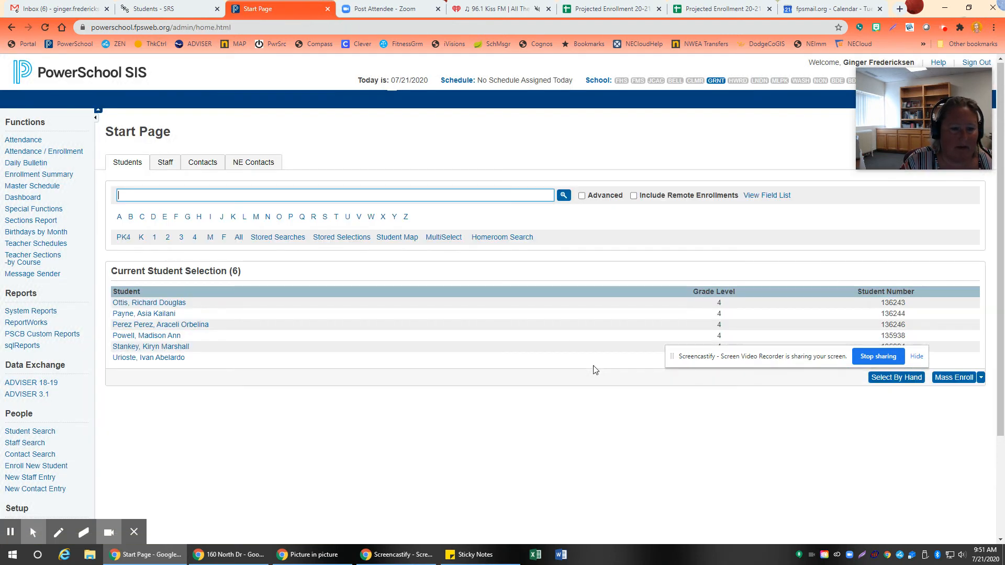
{"action": "left_click", "coordinate": [193, 238]}
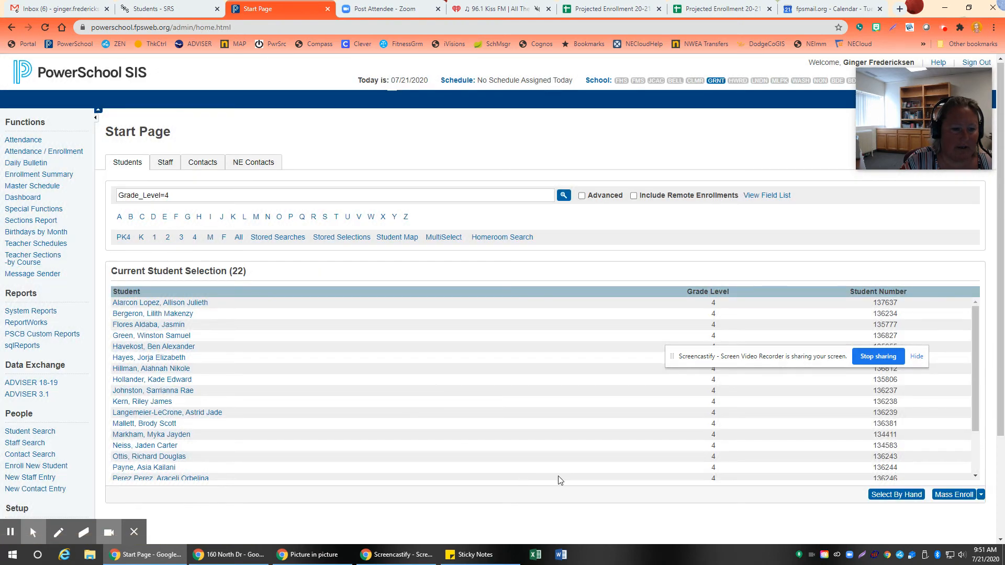
{"action": "left_click", "coordinate": [895, 494]}
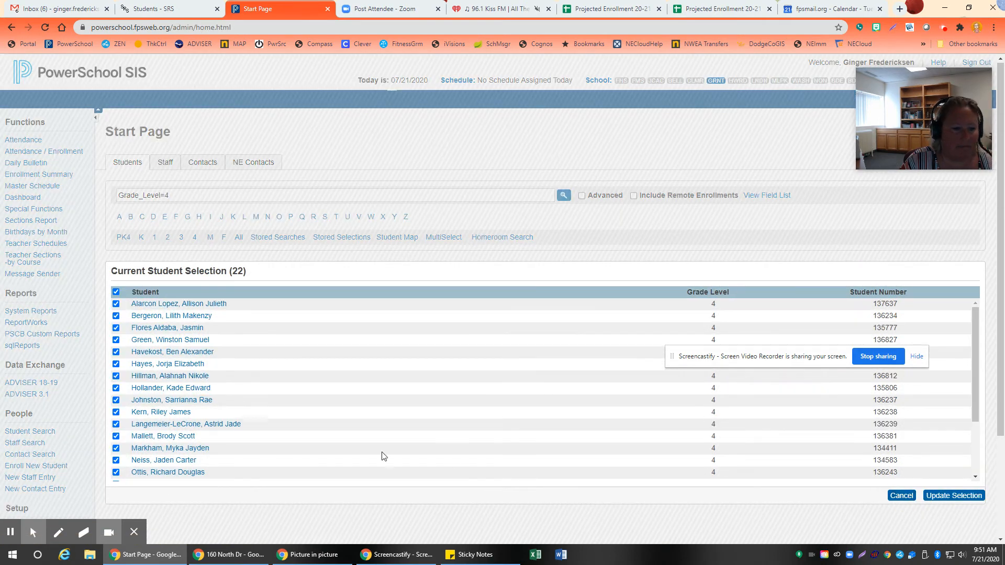
{"action": "left_click", "coordinate": [115, 292]}
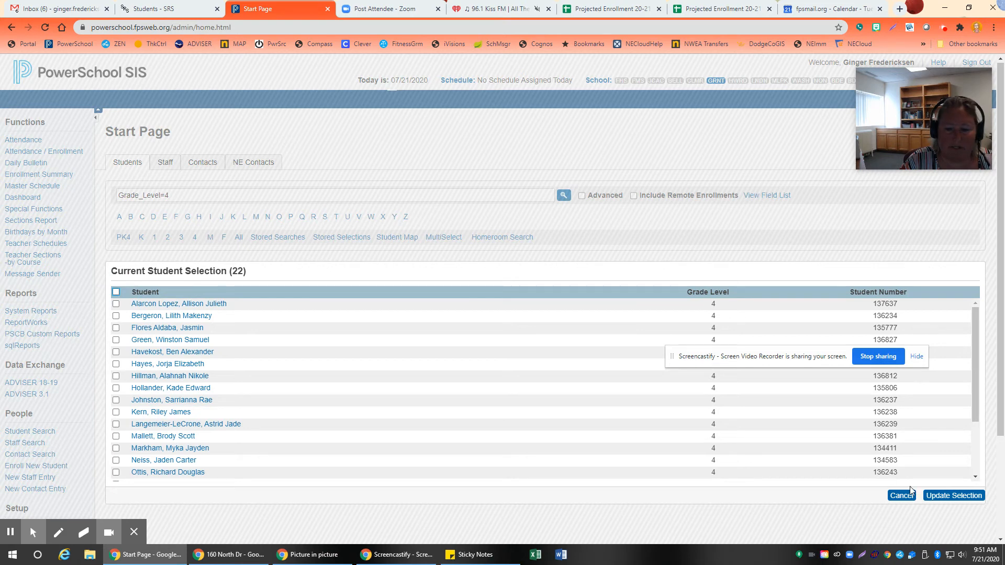
{"action": "left_click", "coordinate": [957, 495]}
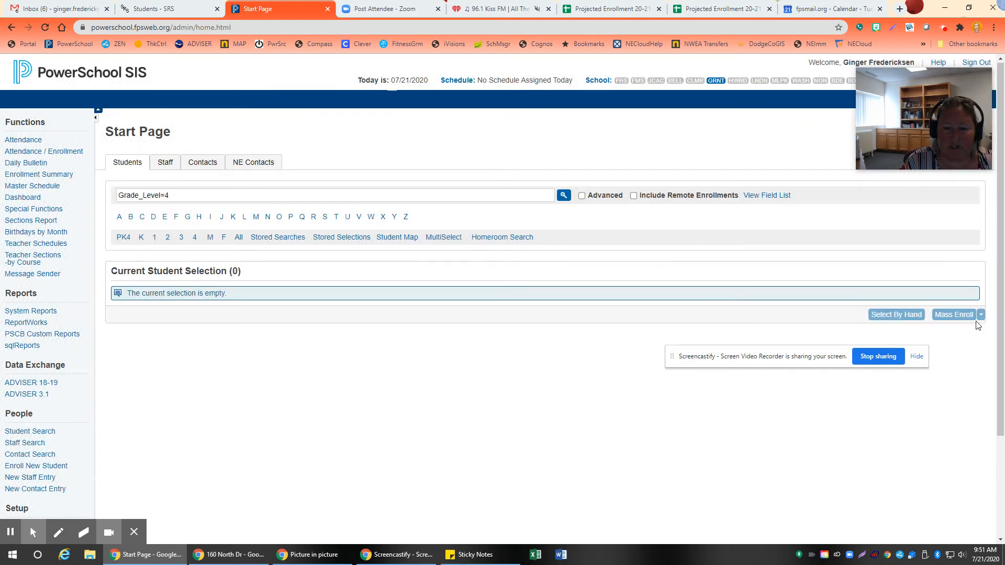
Step: List the grade 4 students, clear all selections, and narrow the current selection by hand to the students in rows 3, 5, 8 and 10
{"action": "left_click", "coordinate": [194, 237]}
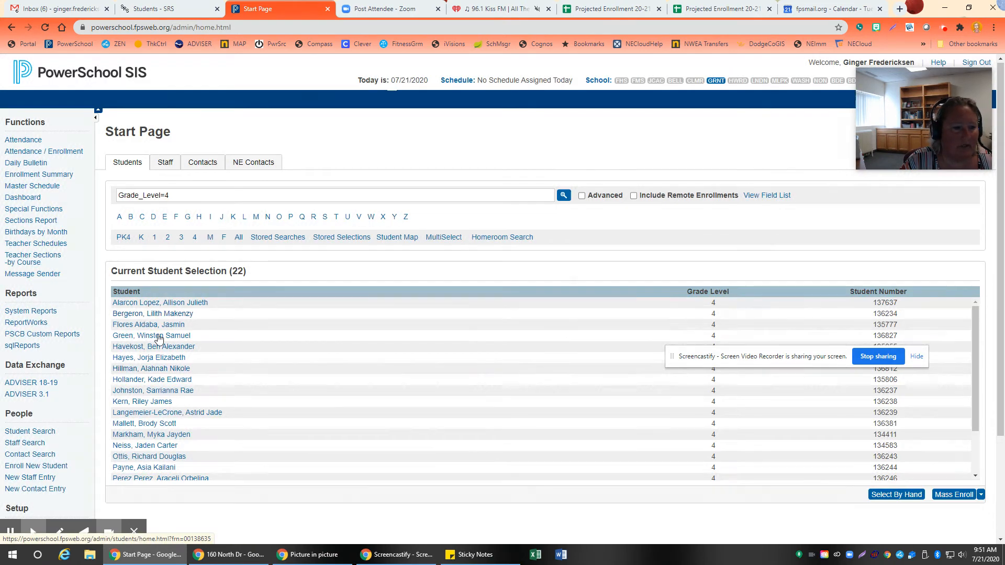
{"action": "left_click", "coordinate": [896, 492]}
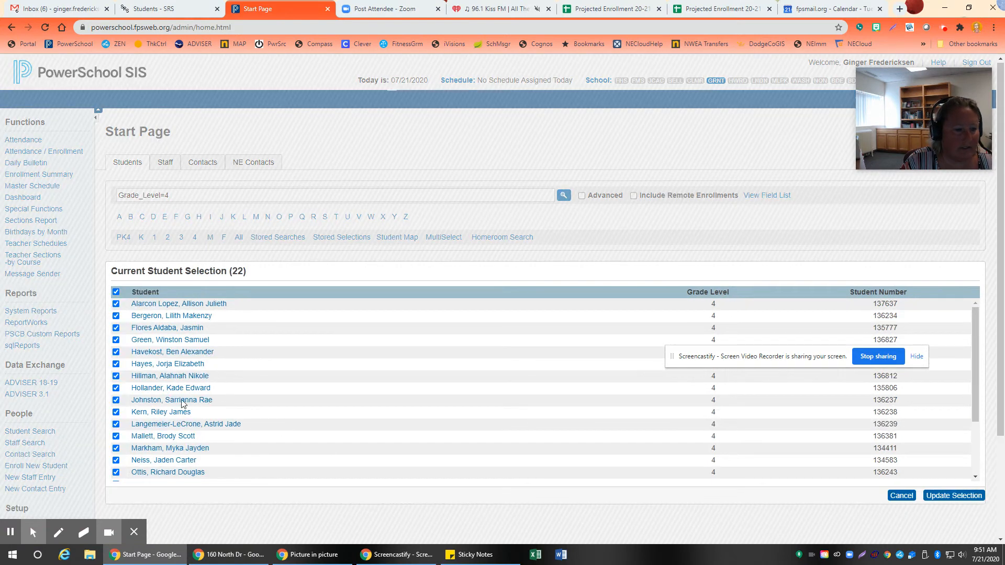
{"action": "left_click", "coordinate": [115, 292]}
{"action": "left_click", "coordinate": [116, 328]}
{"action": "left_click", "coordinate": [115, 351]}
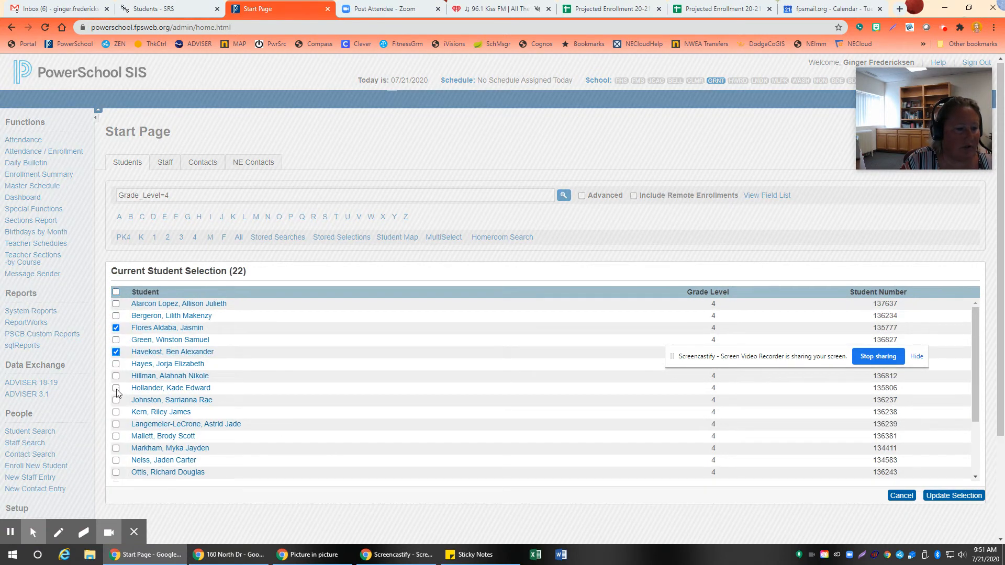
{"action": "left_click", "coordinate": [116, 412]}
{"action": "left_click", "coordinate": [957, 495]}
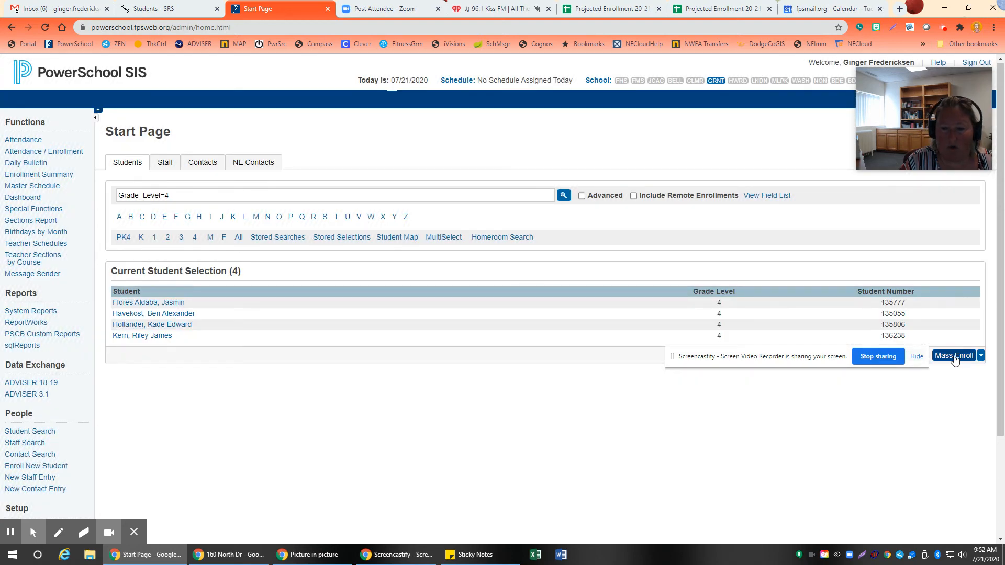
Step: Mass enroll the hand-picked students in the grade 4 teacher's AM 4th Homeroom section 4HR.1t and return to the start page
{"action": "left_click", "coordinate": [954, 356]}
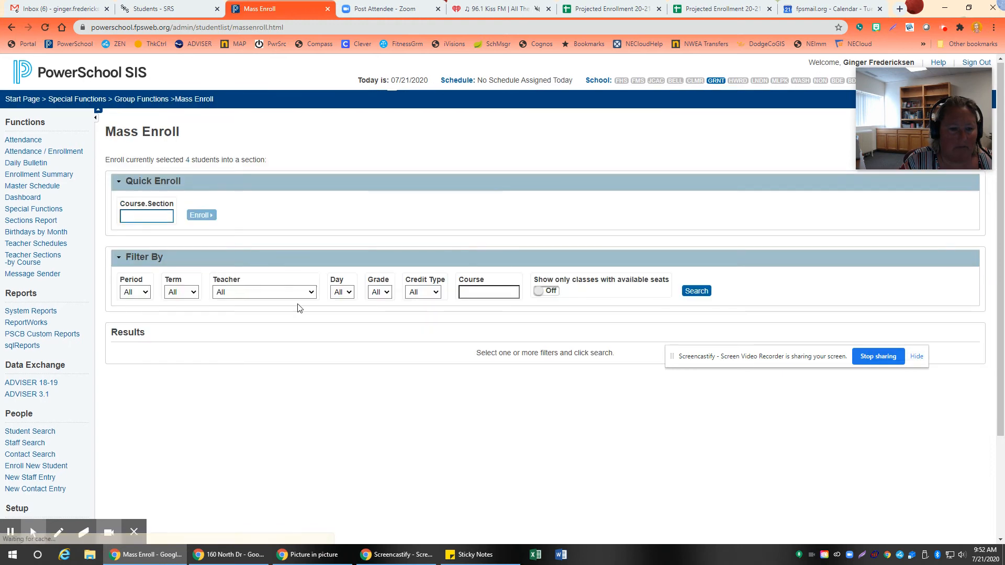
{"action": "left_click", "coordinate": [291, 292]}
{"action": "left_click", "coordinate": [251, 434]}
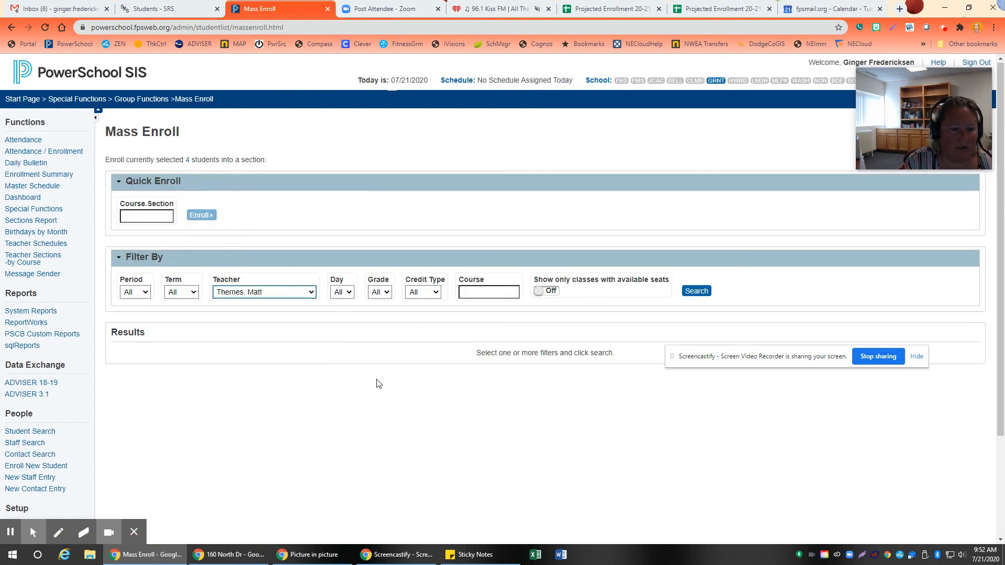
{"action": "left_click", "coordinate": [699, 291]}
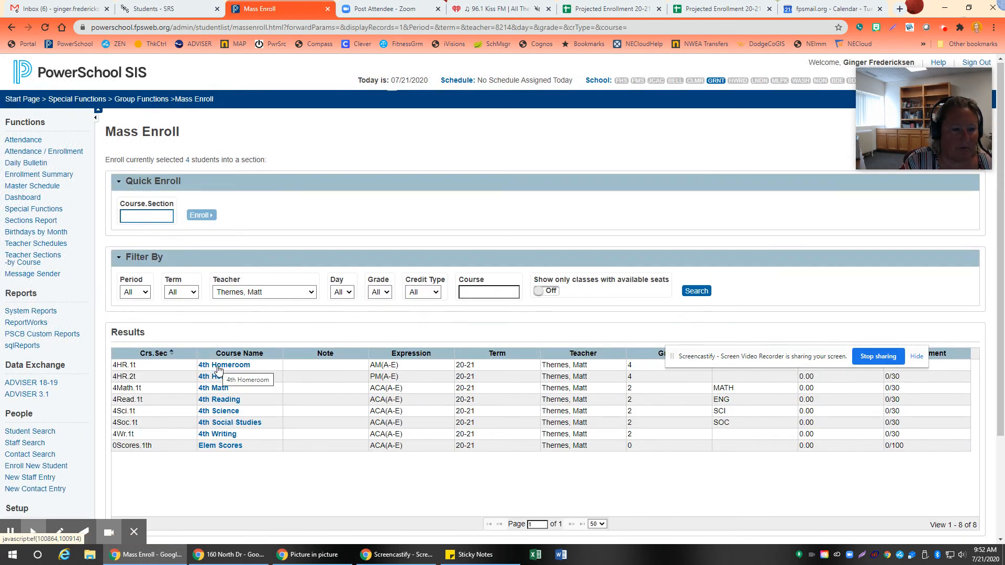
{"action": "left_click", "coordinate": [24, 99]}
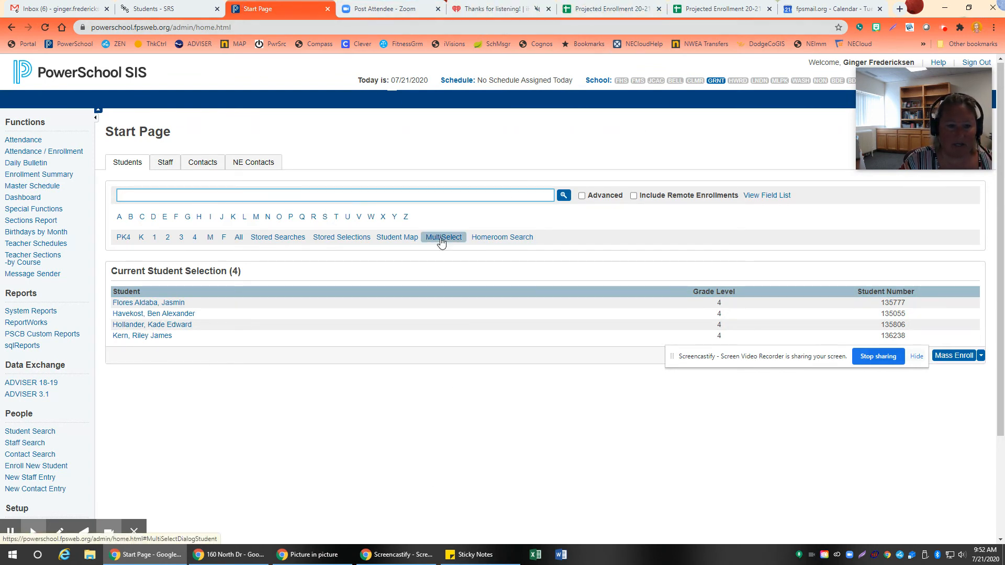
Step: Switch to the Projected Enrollment 20-21 spreadsheet and copy the student numbers in rows 124 to 126 and 134 of the 3rd to 4th sheet
{"action": "left_click", "coordinate": [613, 9]}
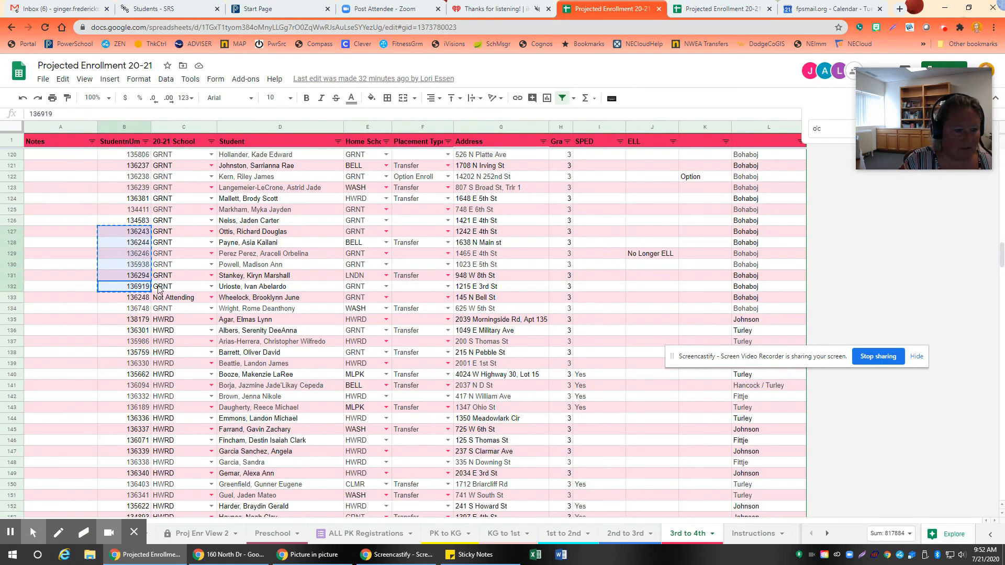
{"action": "left_click", "coordinate": [130, 310]}
{"action": "left_click", "coordinate": [137, 199], "text": "ctrl"}
{"action": "left_click", "coordinate": [128, 212], "text": "ctrl"}
{"action": "left_click", "coordinate": [129, 222], "text": "ctrl"}
{"action": "right_click", "coordinate": [136, 209]}
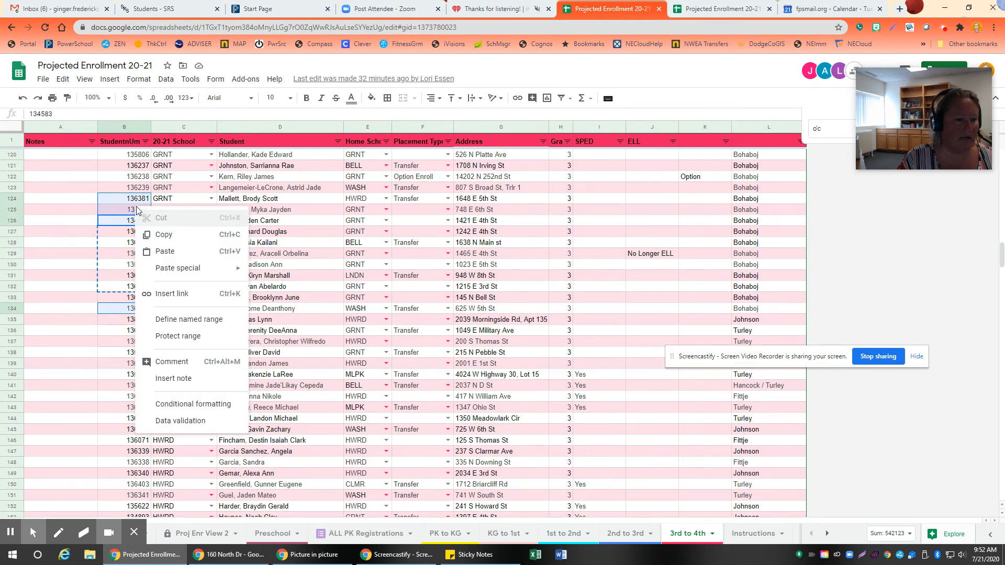
{"action": "left_click", "coordinate": [176, 234]}
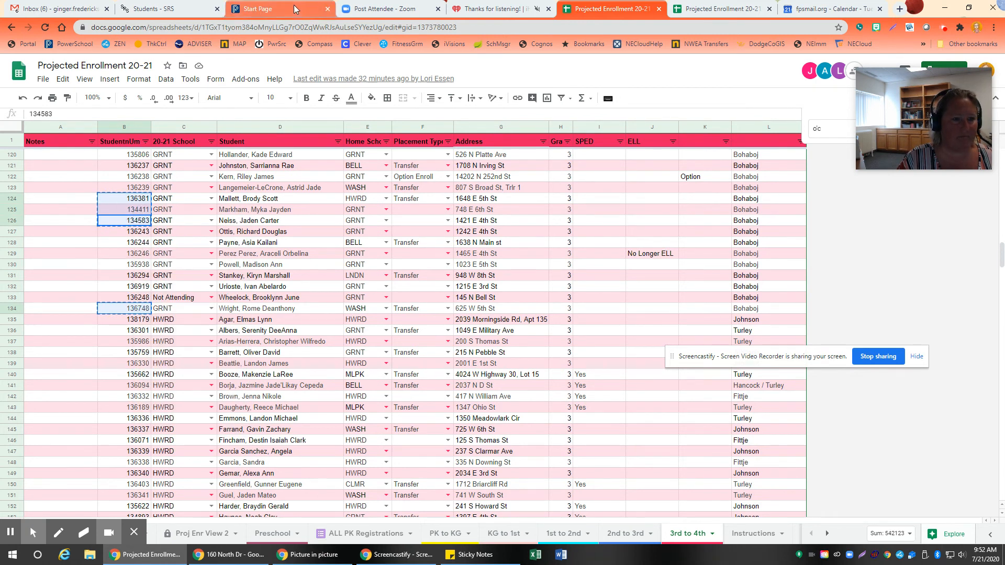
Step: Return to PowerSchool and find the copied students with a MultiSelect search by Student Number
{"action": "left_click", "coordinate": [277, 9]}
{"action": "left_click", "coordinate": [443, 237]}
{"action": "left_click", "coordinate": [466, 278]}
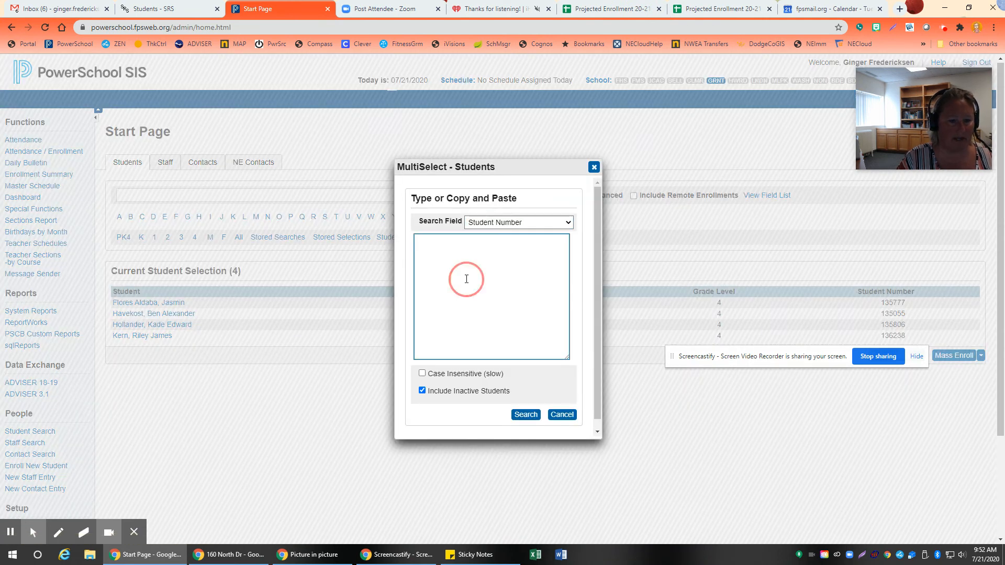
{"action": "key", "text": "ctrl+v"}
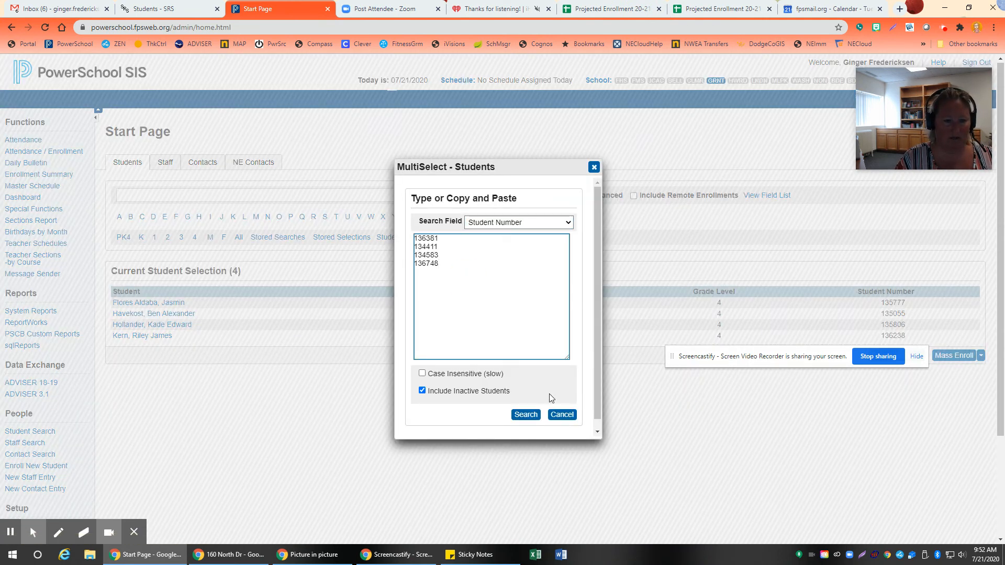
{"action": "left_click", "coordinate": [520, 418]}
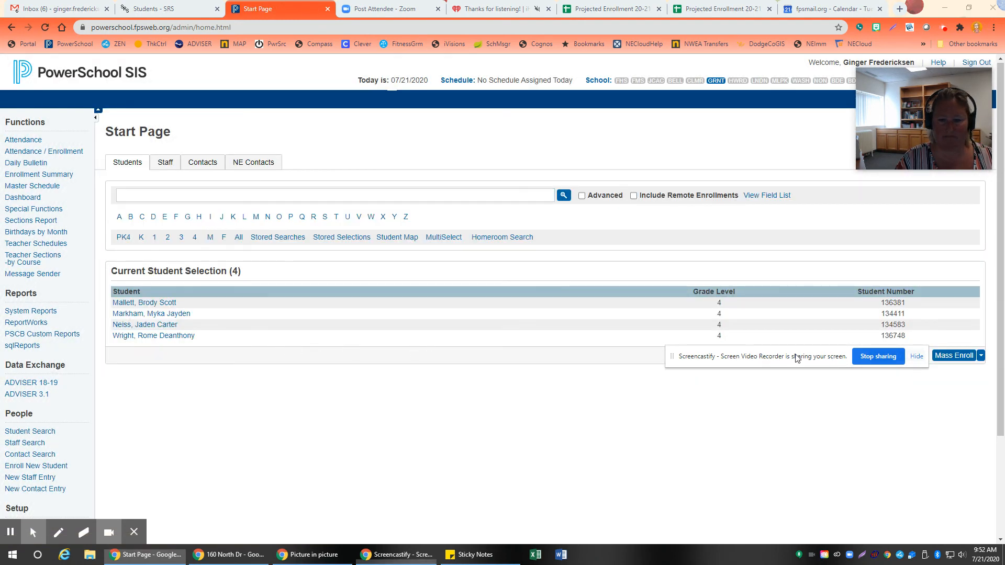
Step: Open Mass Enroll for the students found and search for sections filtered by the grade 4 homeroom teacher
{"action": "left_click", "coordinate": [954, 355]}
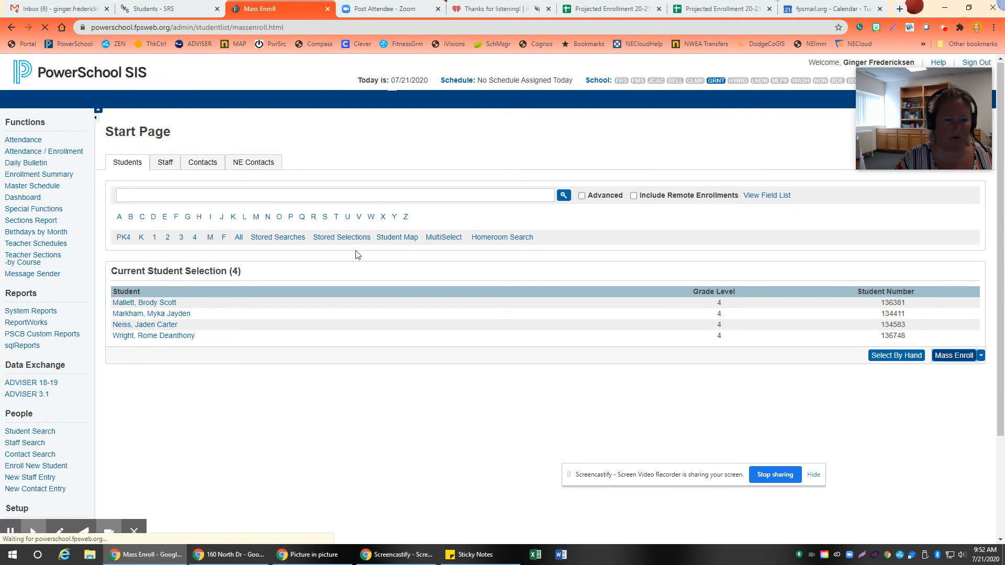
{"action": "left_click", "coordinate": [271, 292]}
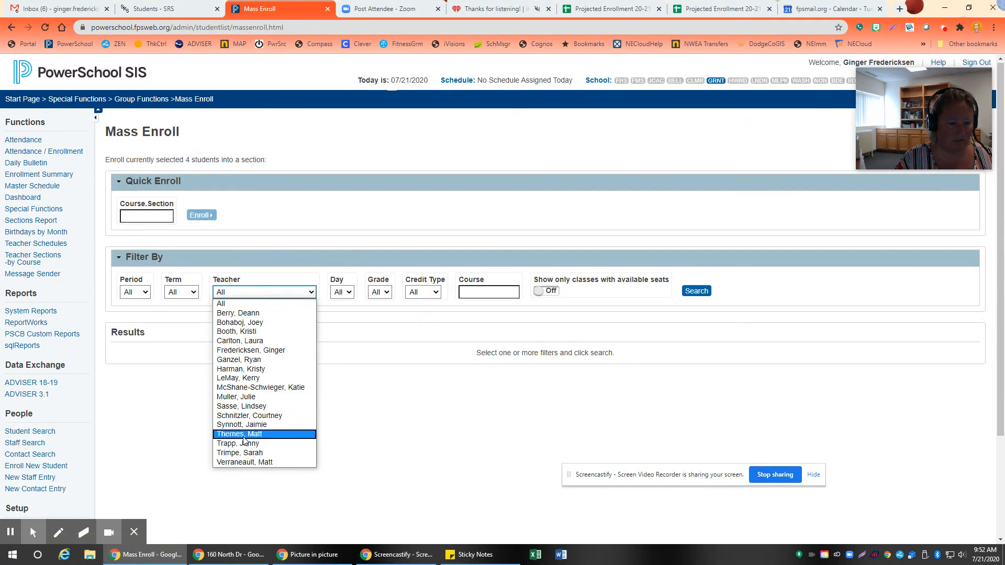
{"action": "left_click", "coordinate": [244, 434]}
{"action": "left_click", "coordinate": [695, 290]}
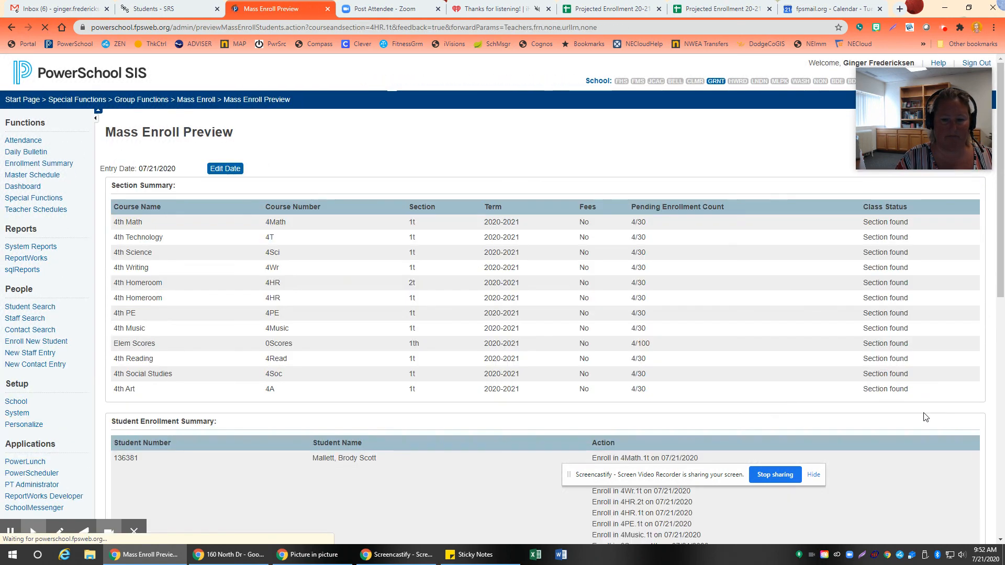
Step: Choose homeroom section 4HR.1t, enroll the students from the Mass Enroll Preview without rescheduling, and check the class roster
{"action": "scroll", "coordinate": [886, 434], "scroll_direction": "down", "scroll_amount": 5}
{"action": "scroll", "coordinate": [886, 429], "scroll_direction": "down", "scroll_amount": 4}
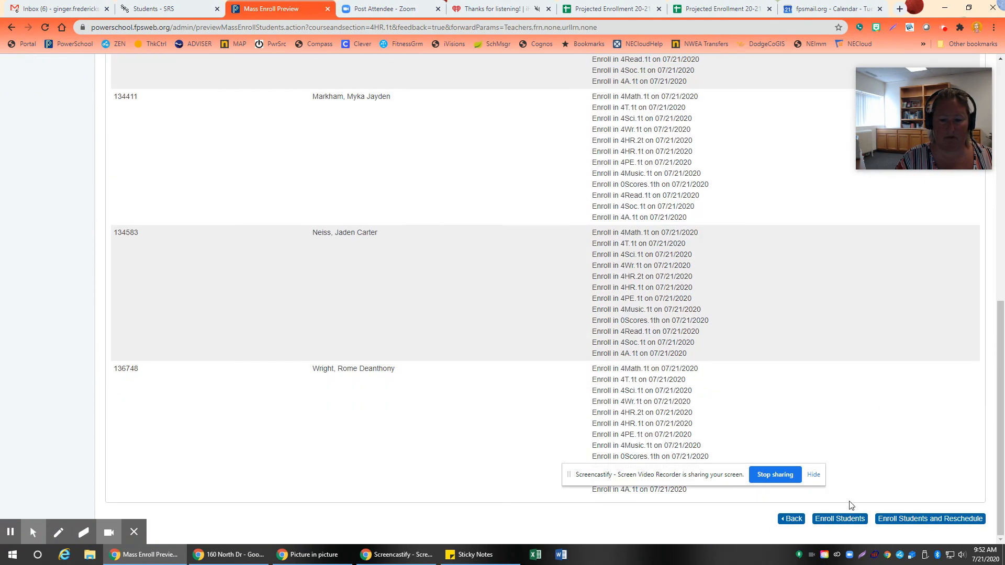
{"action": "left_click", "coordinate": [840, 518]}
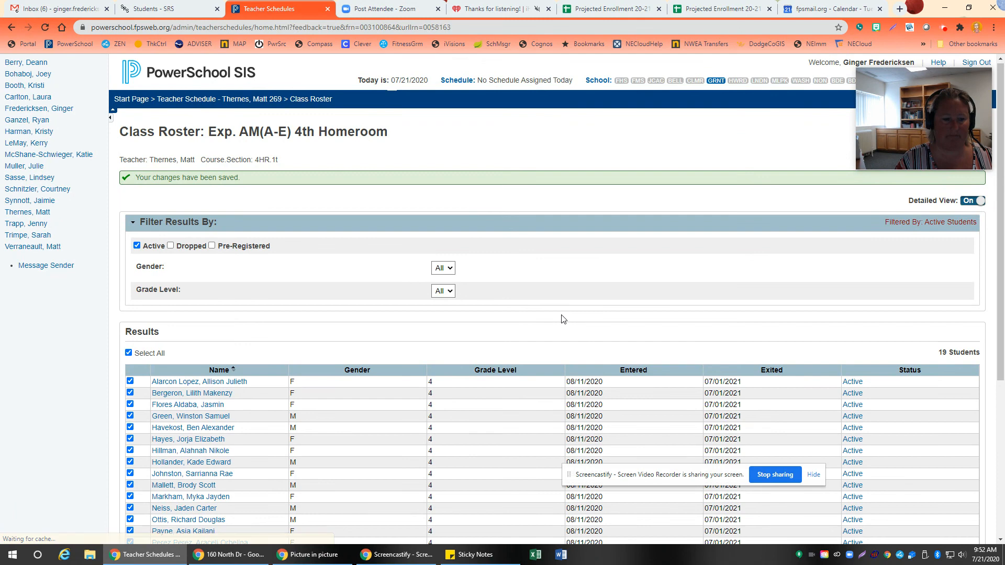
{"action": "scroll", "coordinate": [560, 316], "scroll_direction": "down", "scroll_amount": 5}
{"action": "scroll", "coordinate": [584, 325], "scroll_direction": "up", "scroll_amount": 5}
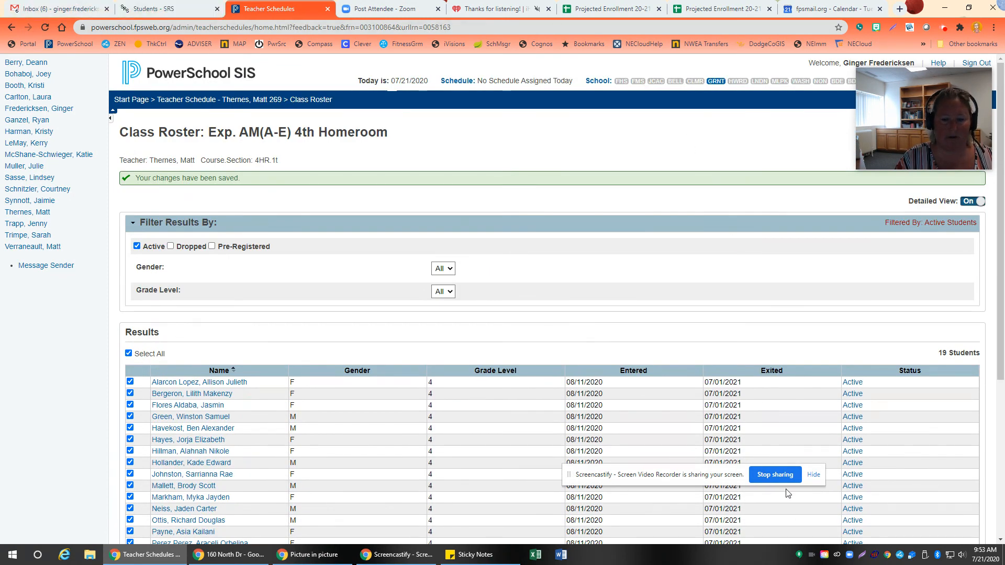
{"action": "left_click", "coordinate": [944, 27]}
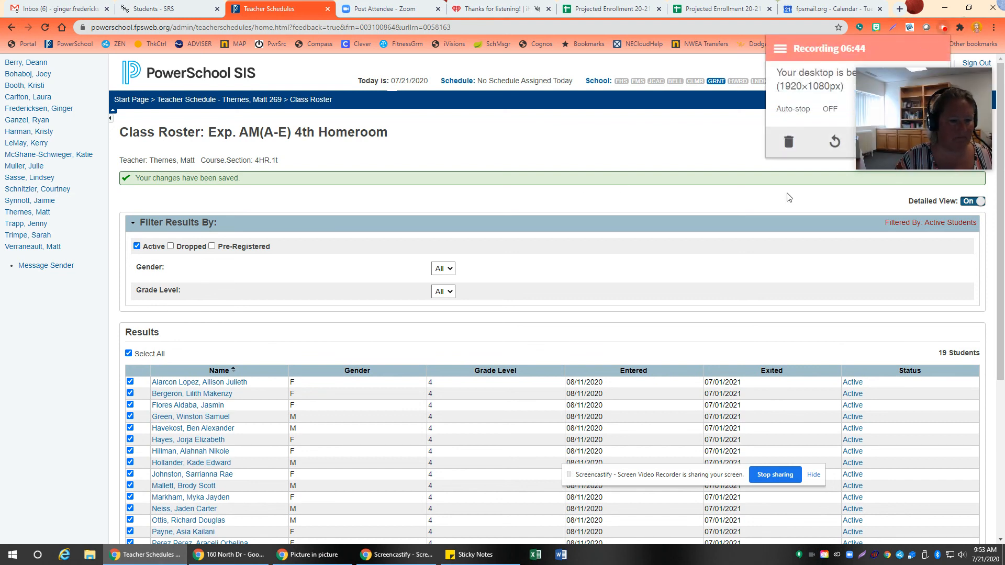